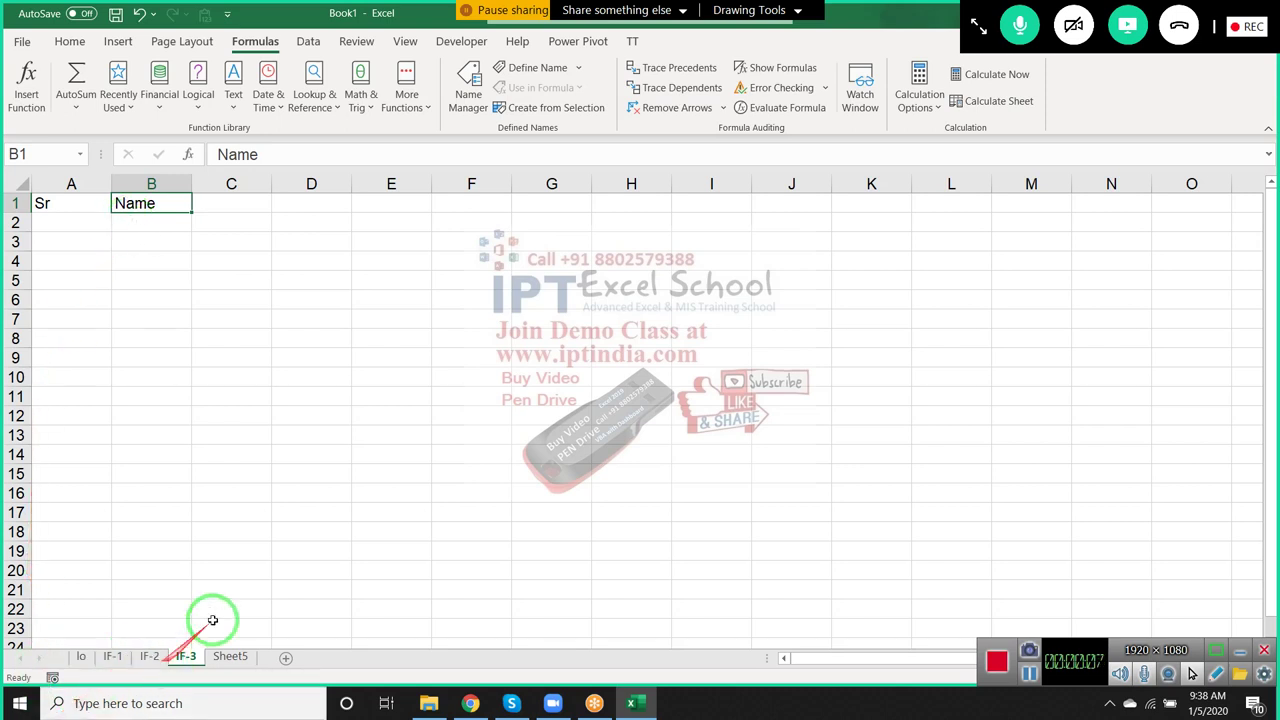
- Enter serial number 1 in A2 and the name Puja in B2
{"action": "left_click", "coordinate": [180, 220]}
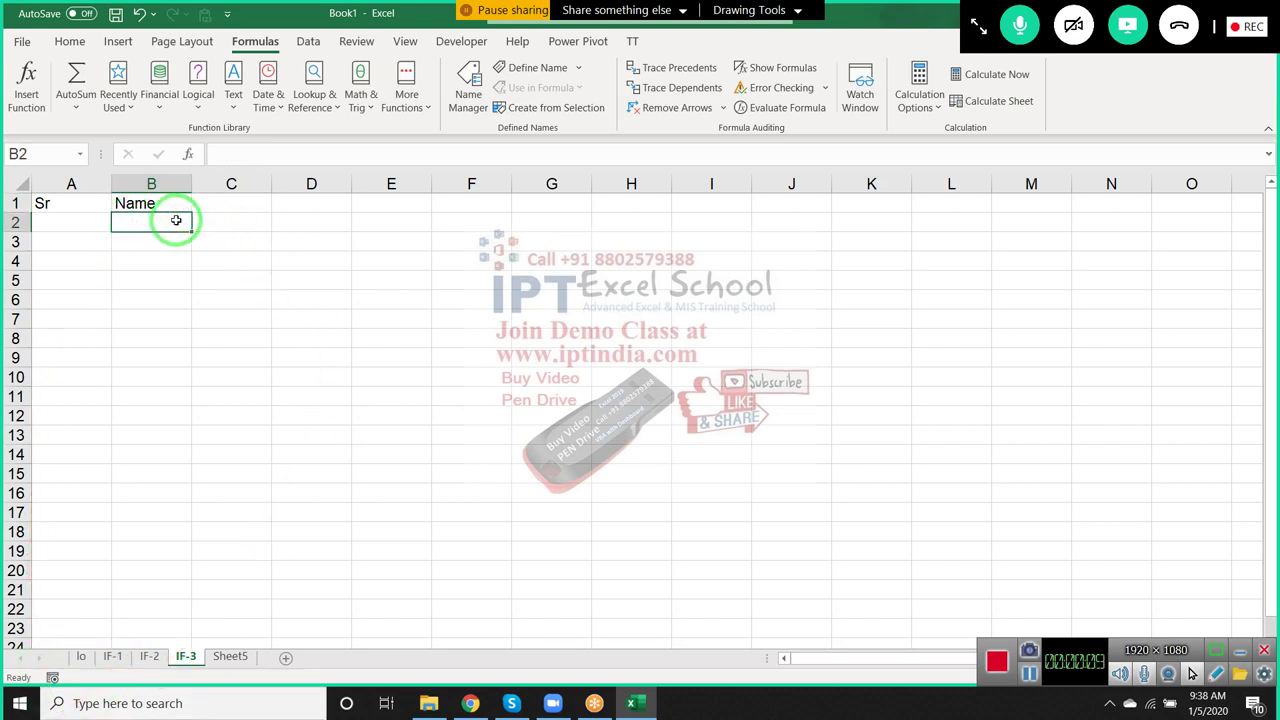
{"action": "left_click", "coordinate": [107, 218]}
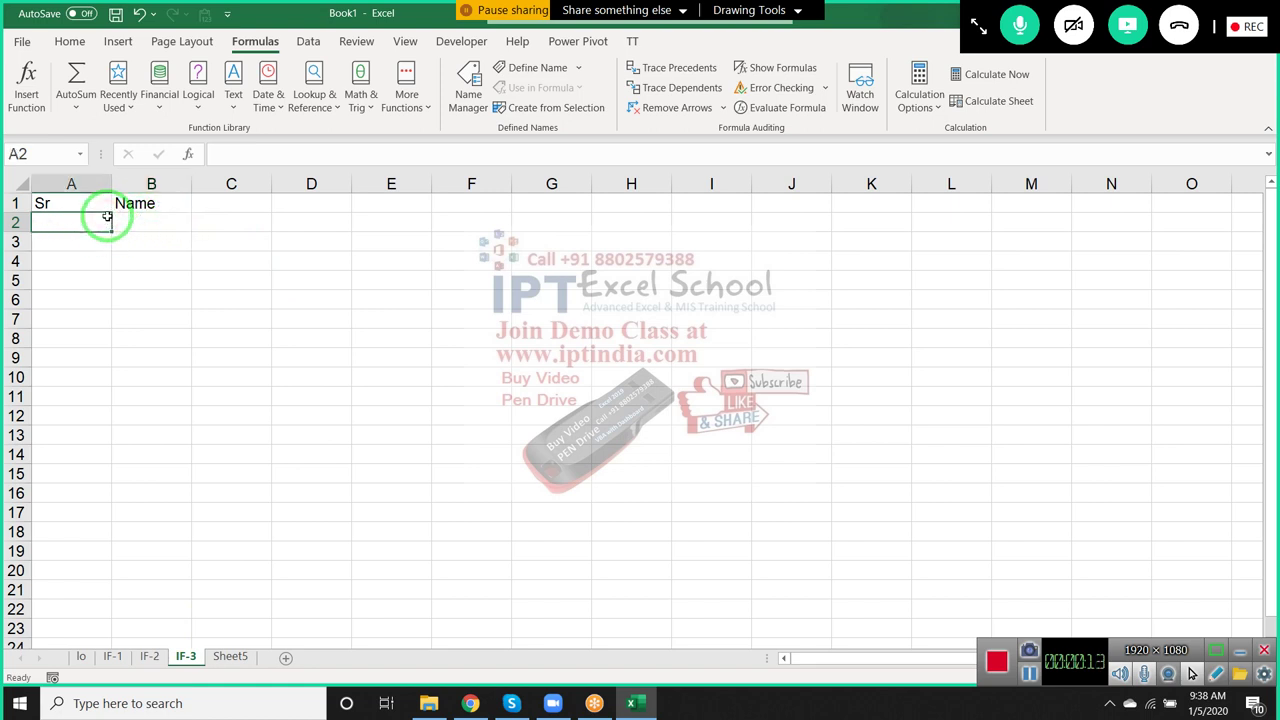
{"action": "key", "text": "Up"}
{"action": "key", "text": "Right"}
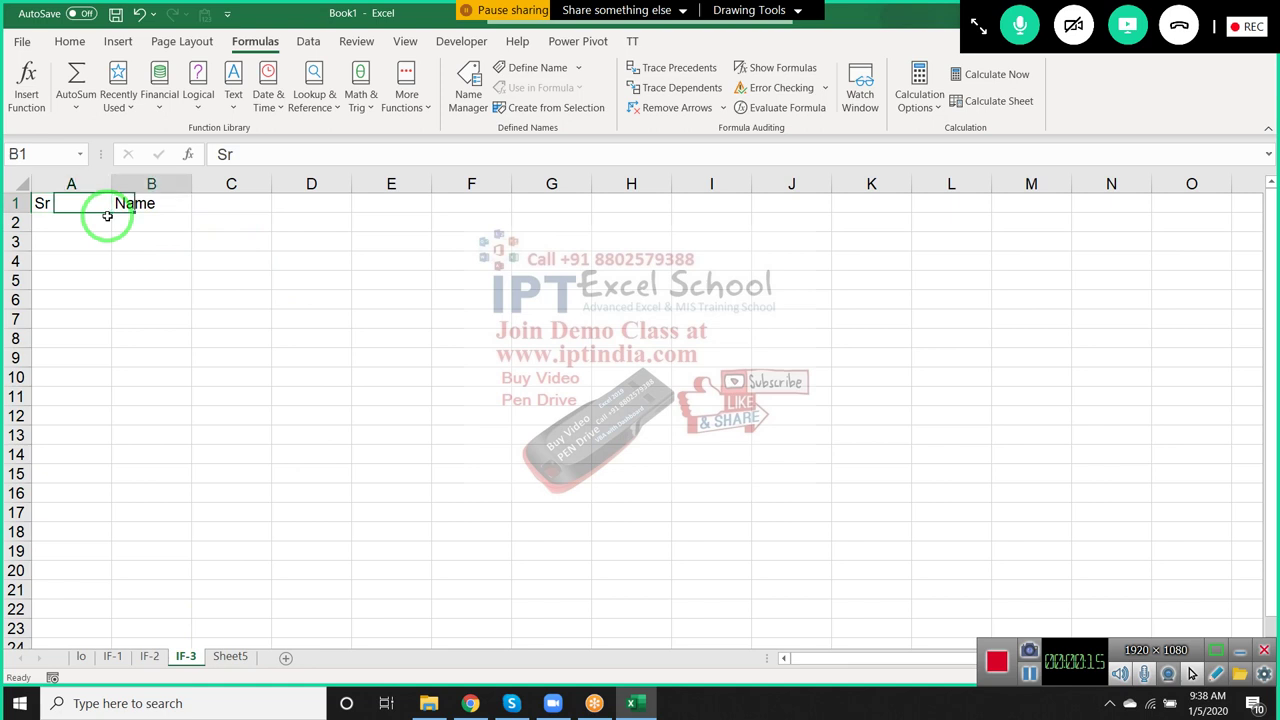
{"action": "key", "text": "Right"}
{"action": "key", "text": "shift+Right"}
{"action": "key", "text": "shift+Right"}
{"action": "key", "text": "shift+Right"}
{"action": "key", "text": "shift+Right"}
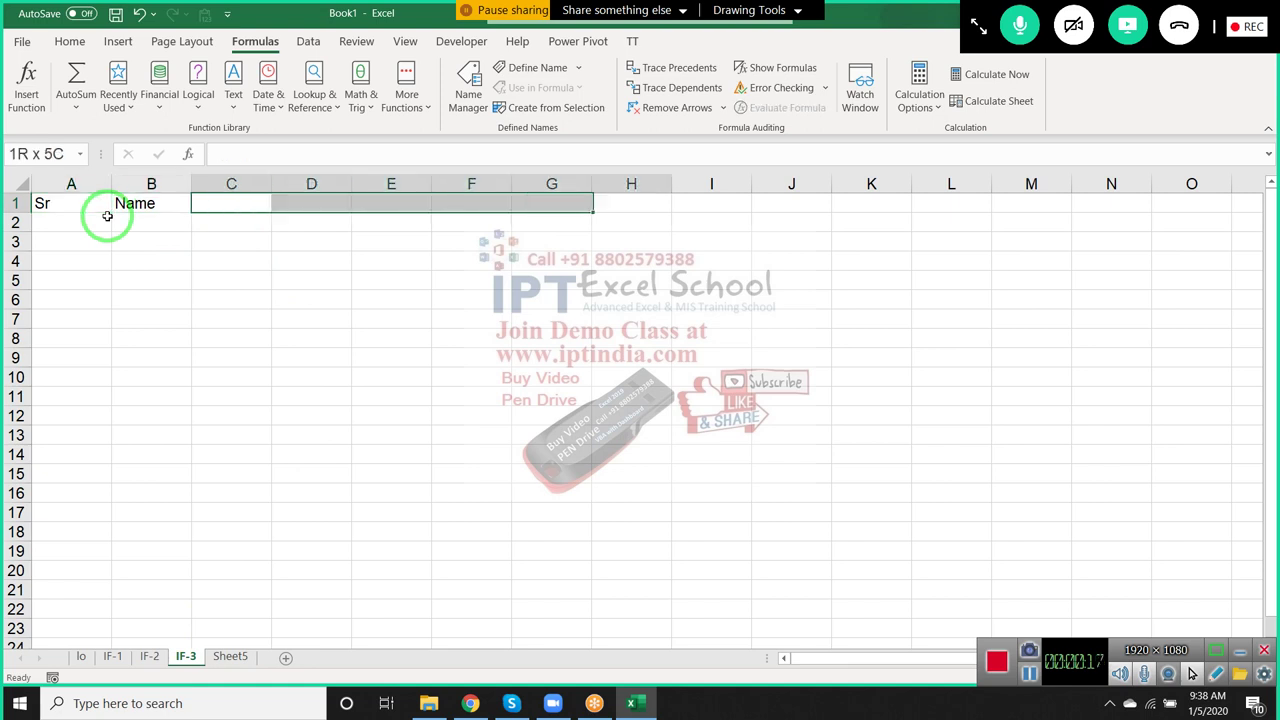
{"action": "key", "text": "shift+Right"}
{"action": "key", "text": "shift+Right"}
{"action": "key", "text": "Left"}
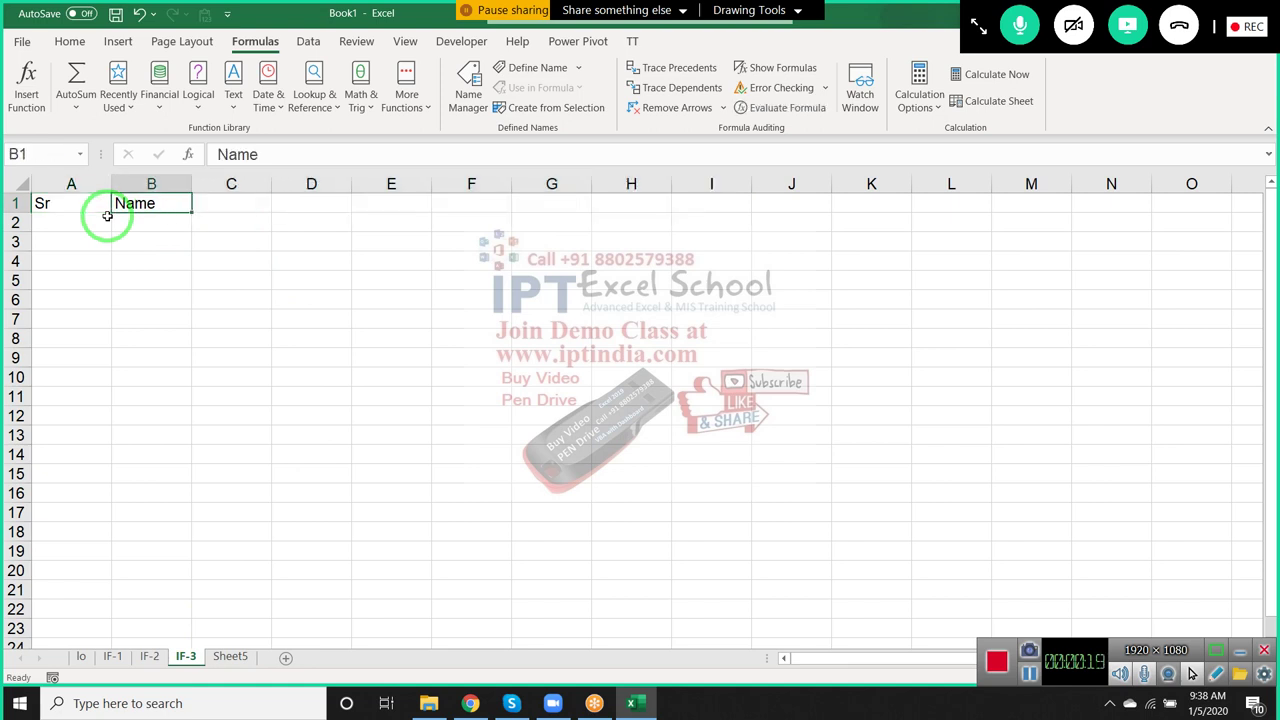
{"action": "key", "text": "Left"}
{"action": "key", "text": "Down"}
{"action": "key", "text": "Right"}
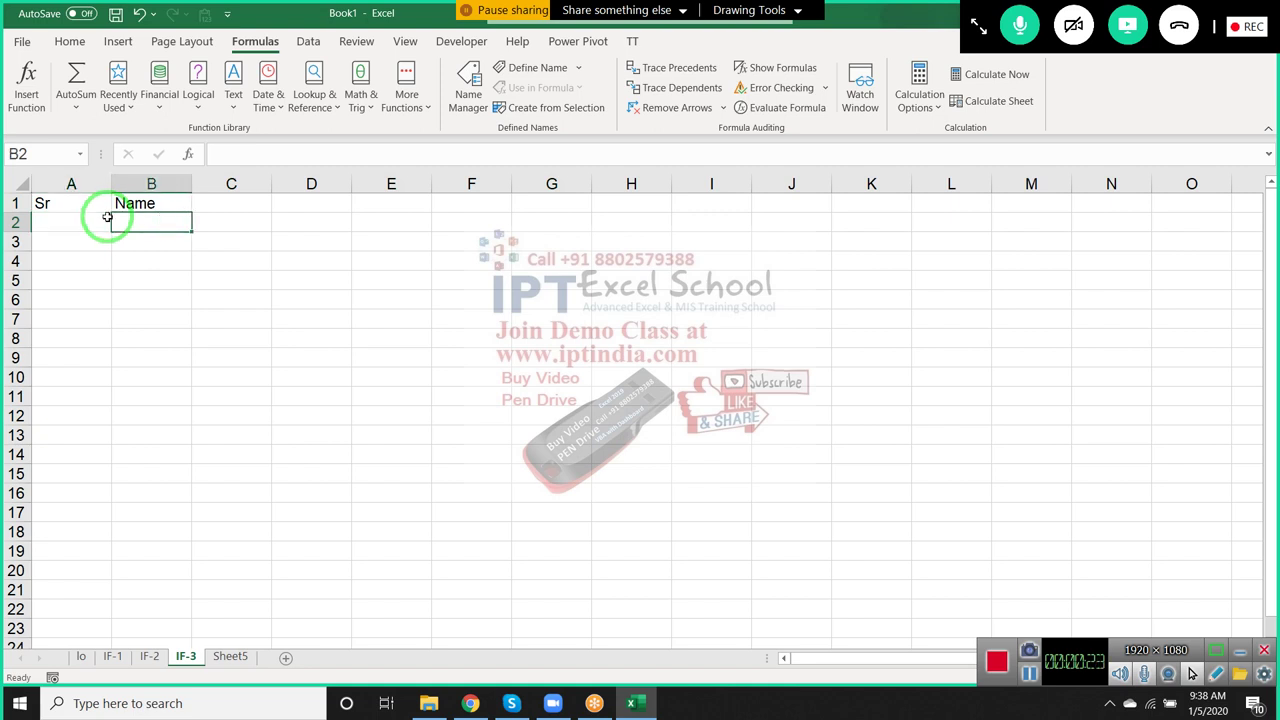
{"action": "key", "text": "Left"}
{"action": "type", "text": "1"}
{"action": "key", "text": "Escape"}
{"action": "key", "text": "Right"}
{"action": "type", "text": "Puja"}
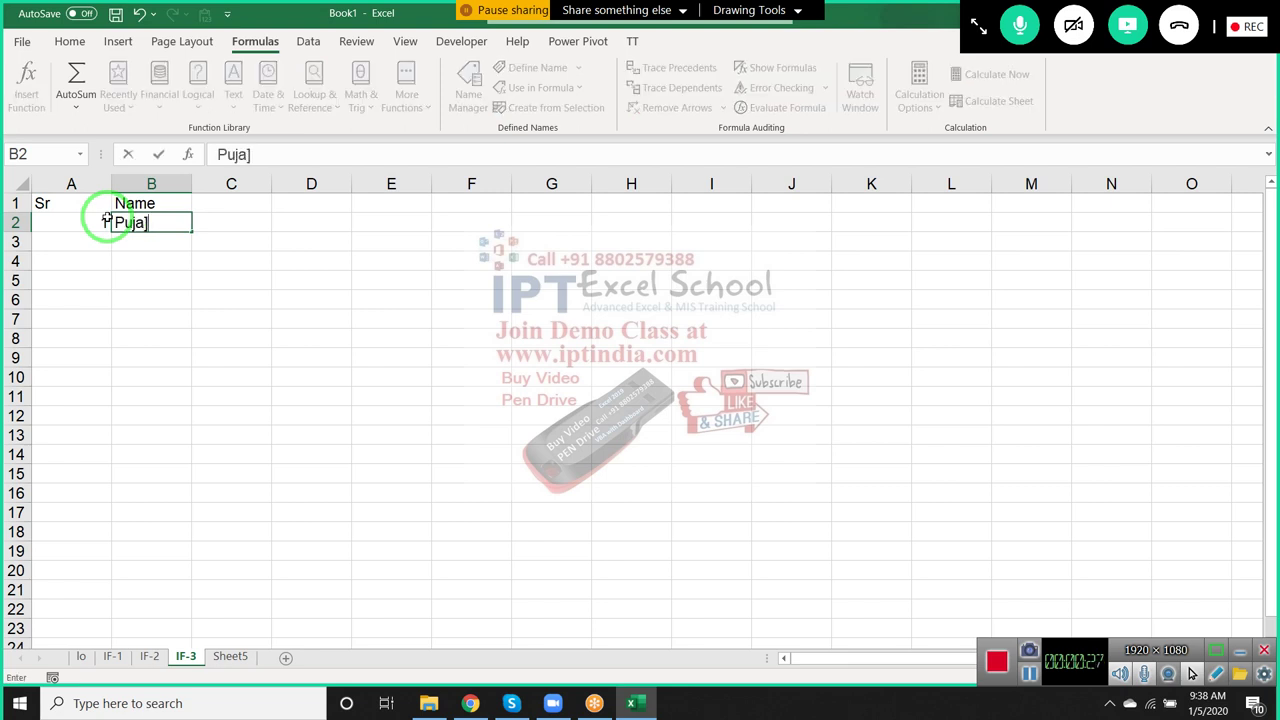
{"action": "key", "text": "Return"}
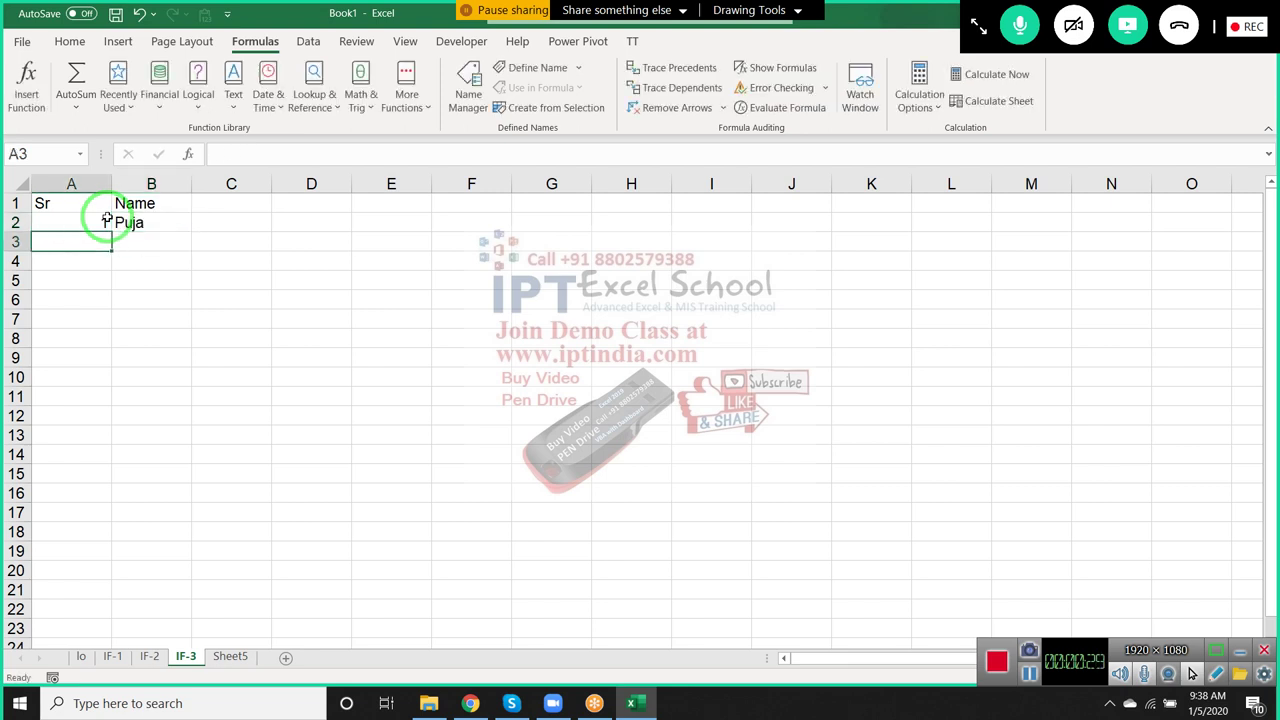
- Enter Neha in B3 and serial number 2 in A3
{"action": "type", "text": "N"}
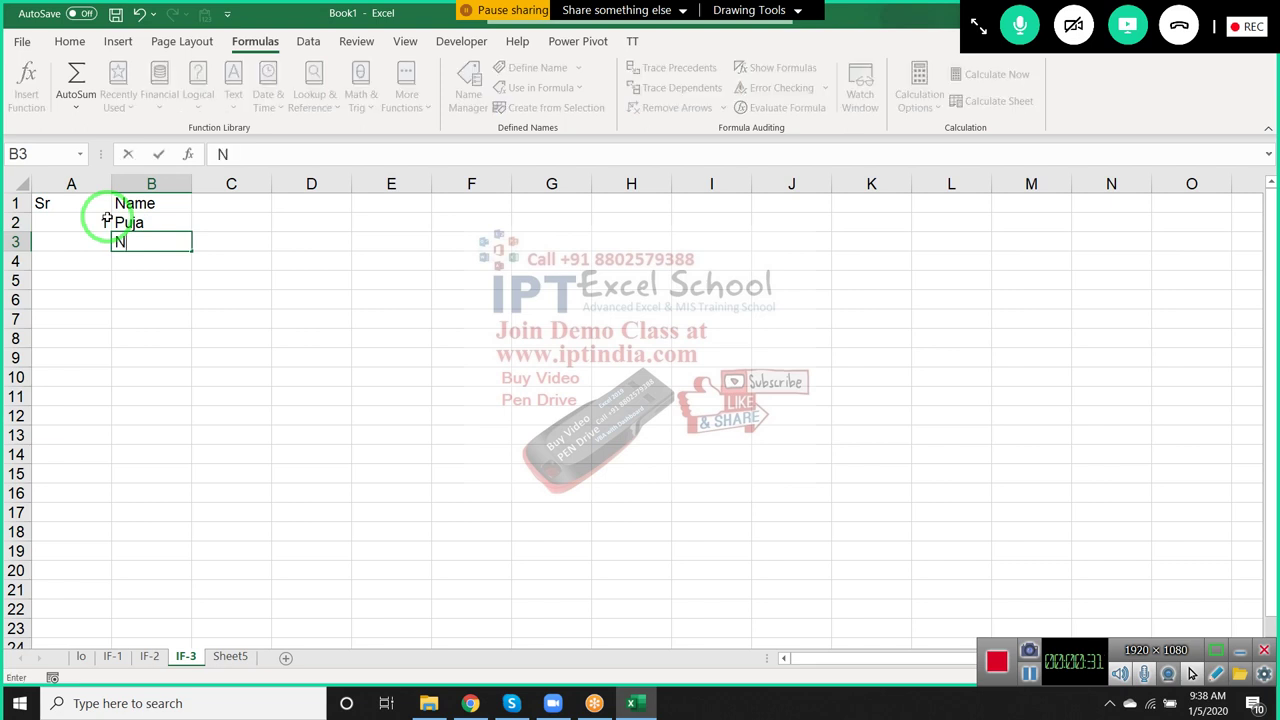
{"action": "type", "text": "eha"}
{"action": "key", "text": "Return"}
{"action": "key", "text": "Up"}
{"action": "key", "text": "Left"}
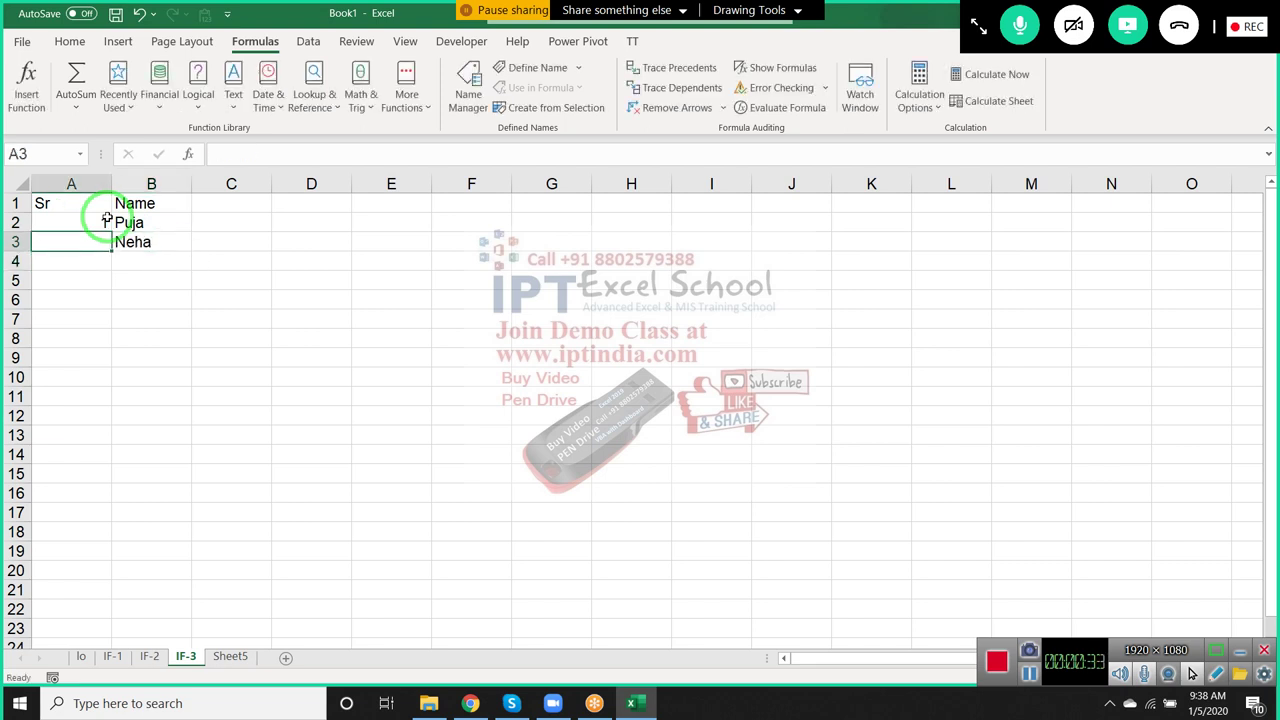
{"action": "type", "text": "2"}
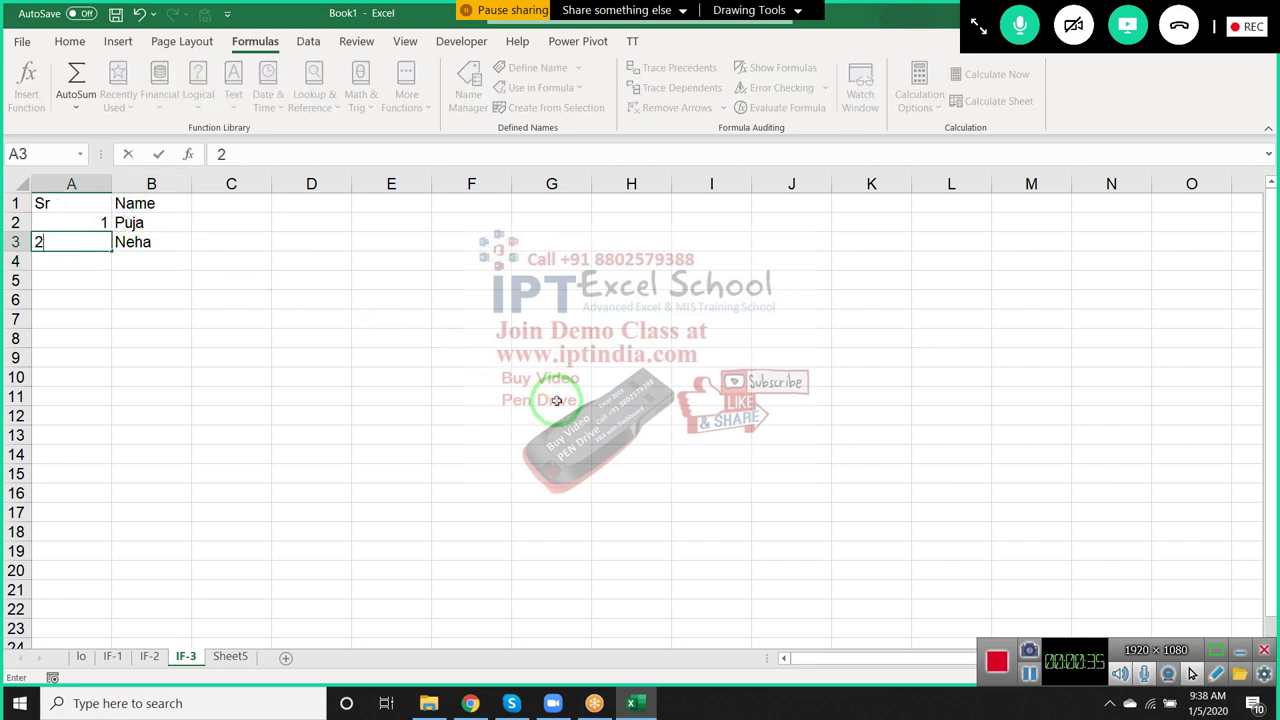
{"action": "key", "text": "Return"}
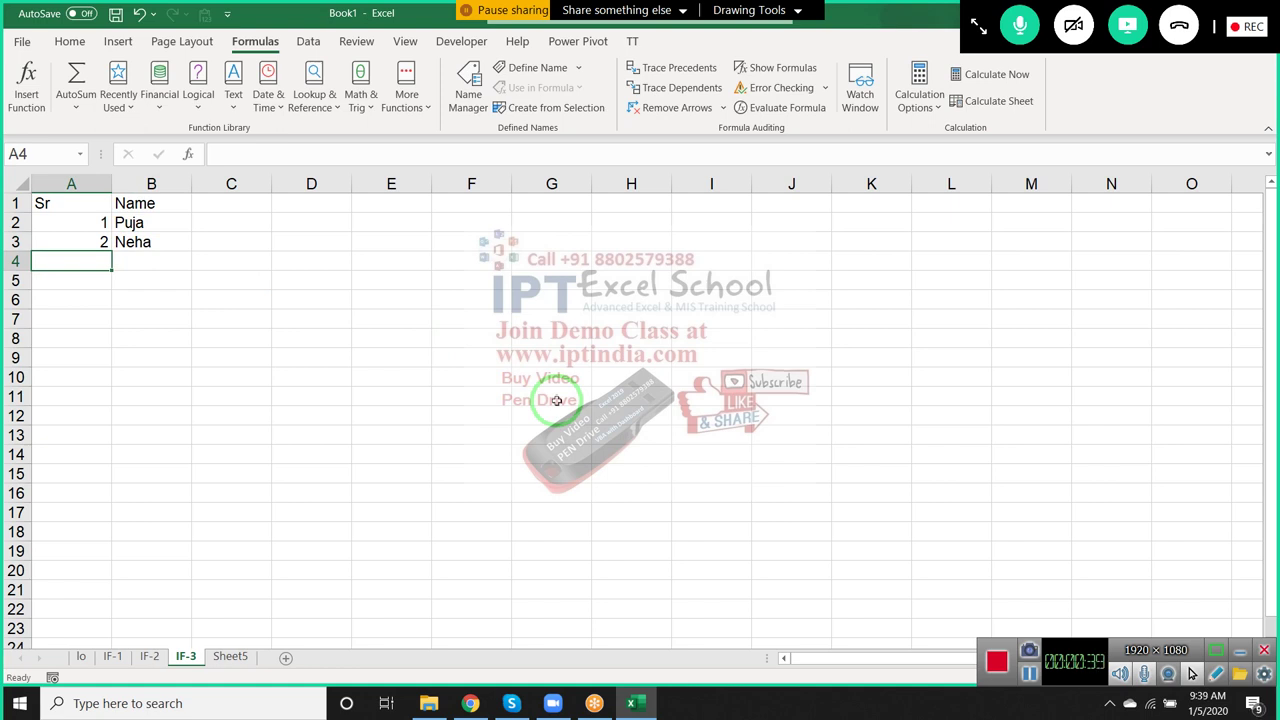
- Select the blank Sr and Name cells below the list, then return to A3
{"action": "key", "text": "Up"}
{"action": "key", "text": "Right"}
{"action": "key", "text": "Down"}
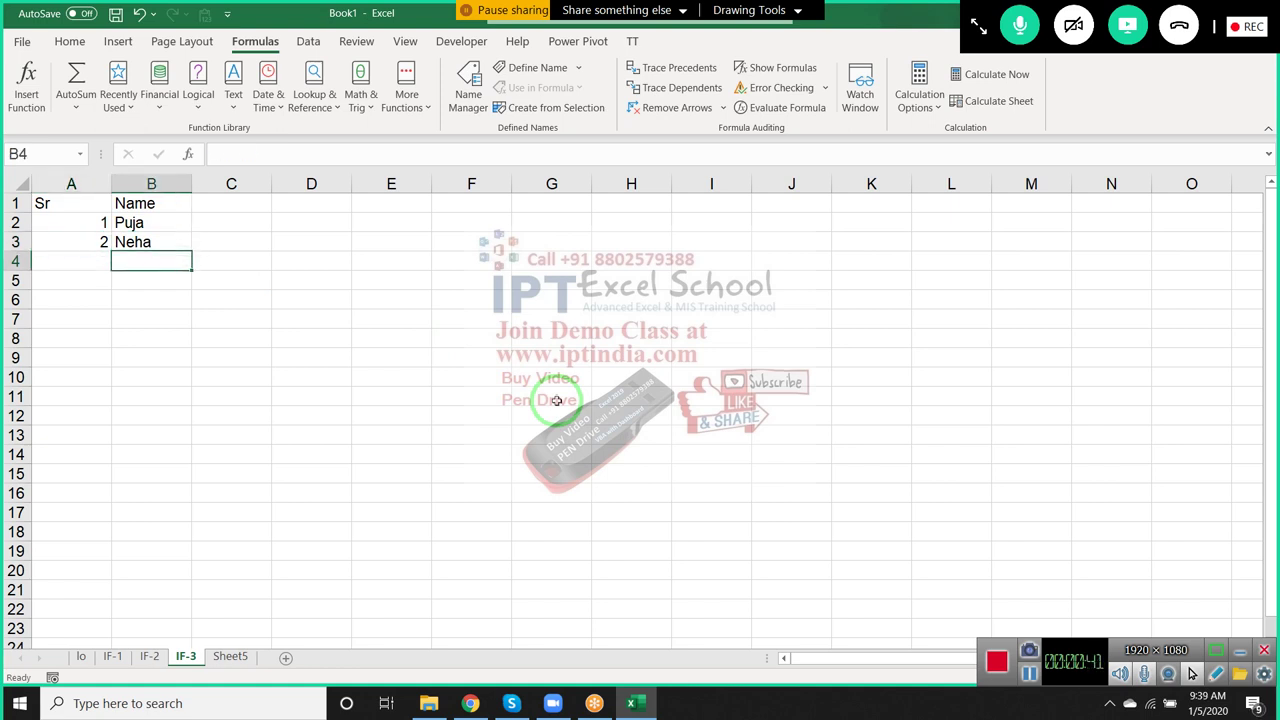
{"action": "key", "text": "Up"}
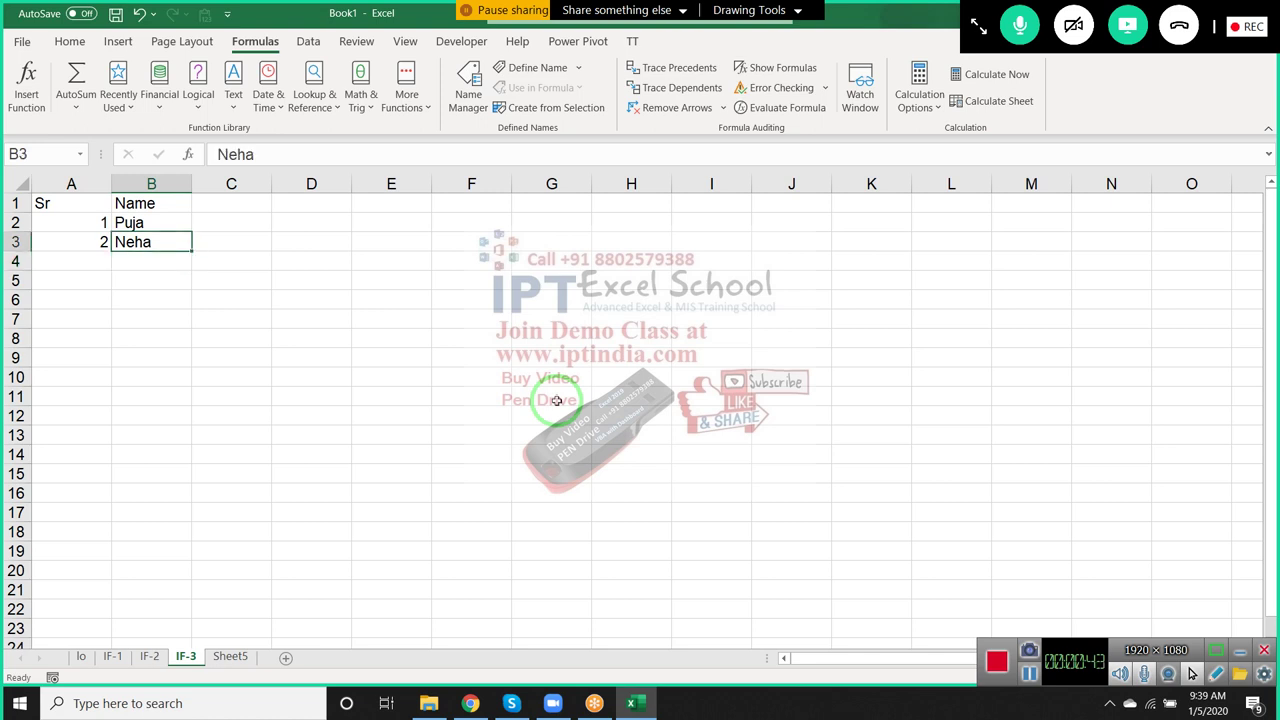
{"action": "key", "text": "Down"}
{"action": "key", "text": "shift+Down"}
{"action": "key", "text": "shift+Down"}
{"action": "key", "text": "shift+Down"}
{"action": "key", "text": "shift+Down"}
{"action": "key", "text": "Left"}
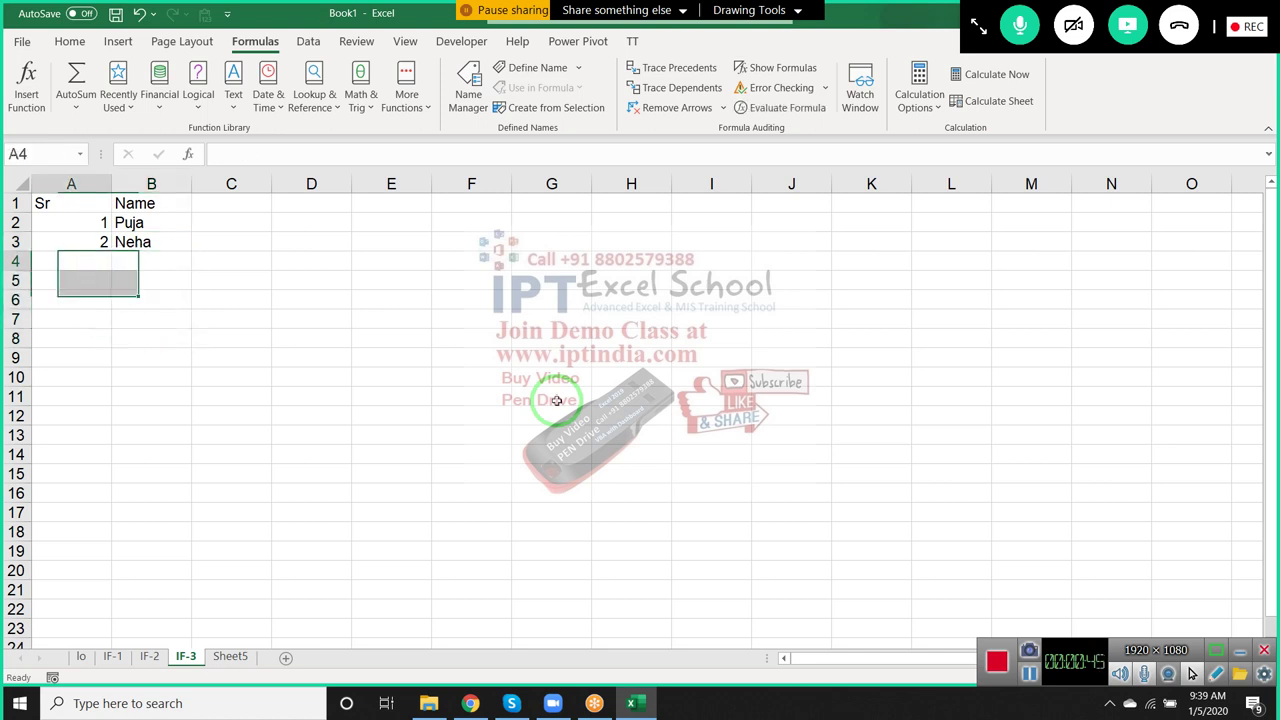
{"action": "key", "text": "shift+Down"}
{"action": "key", "text": "shift+Down"}
{"action": "key", "text": "shift+Down"}
{"action": "key", "text": "shift+Down"}
{"action": "key", "text": "shift+Down"}
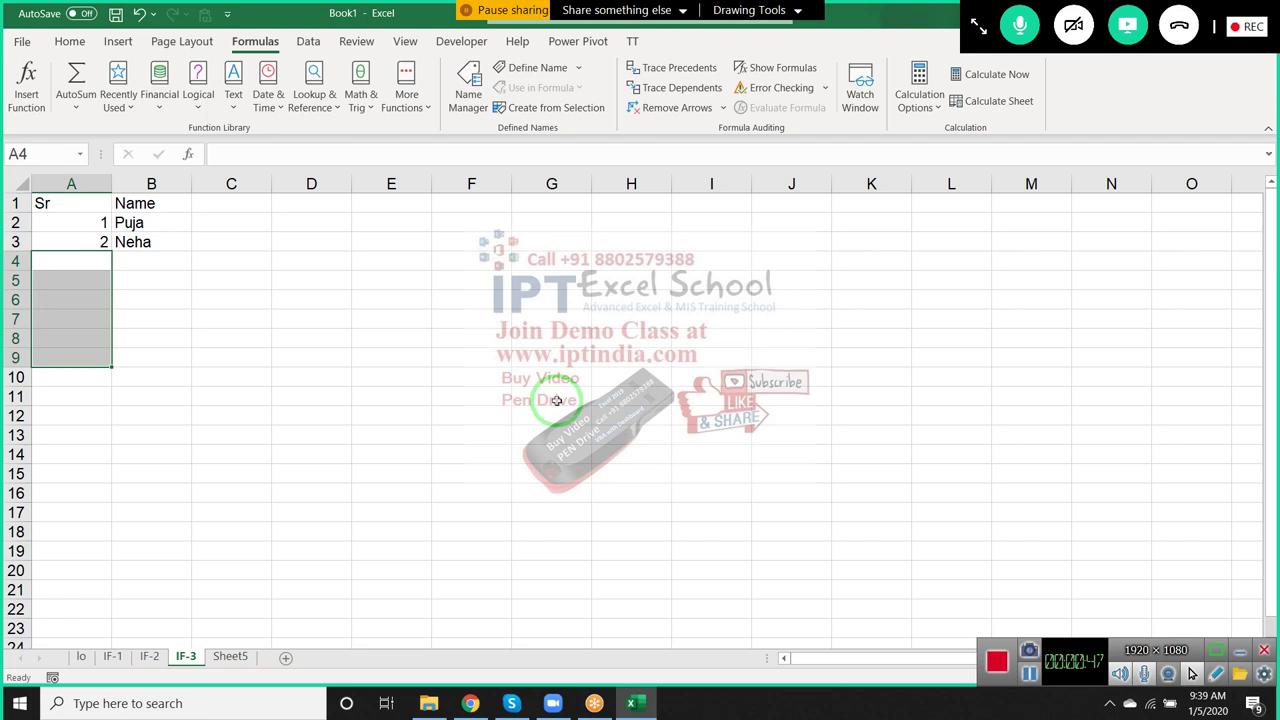
{"action": "key", "text": "Right"}
{"action": "key", "text": "shift+Down"}
{"action": "key", "text": "shift+Down"}
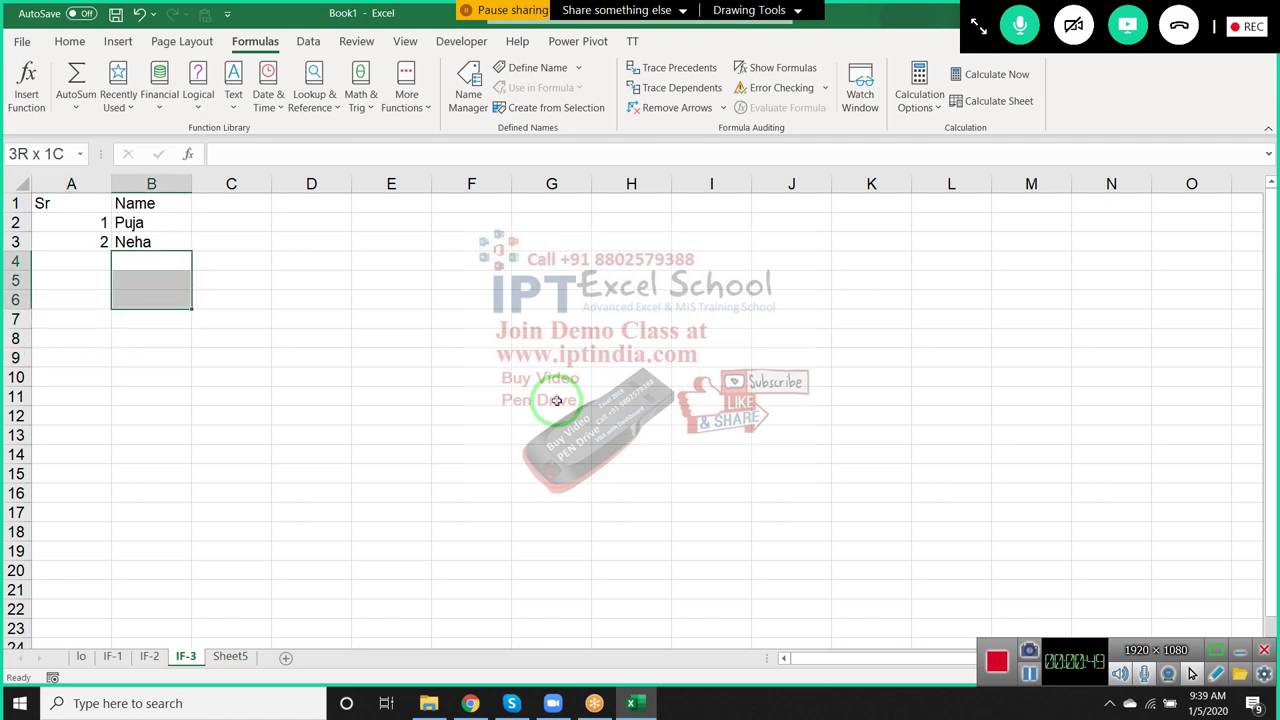
{"action": "key", "text": "shift+Down"}
{"action": "key", "text": "shift+Down"}
{"action": "key", "text": "shift+Down"}
{"action": "key", "text": "shift+Down"}
{"action": "key", "text": "shift+Down"}
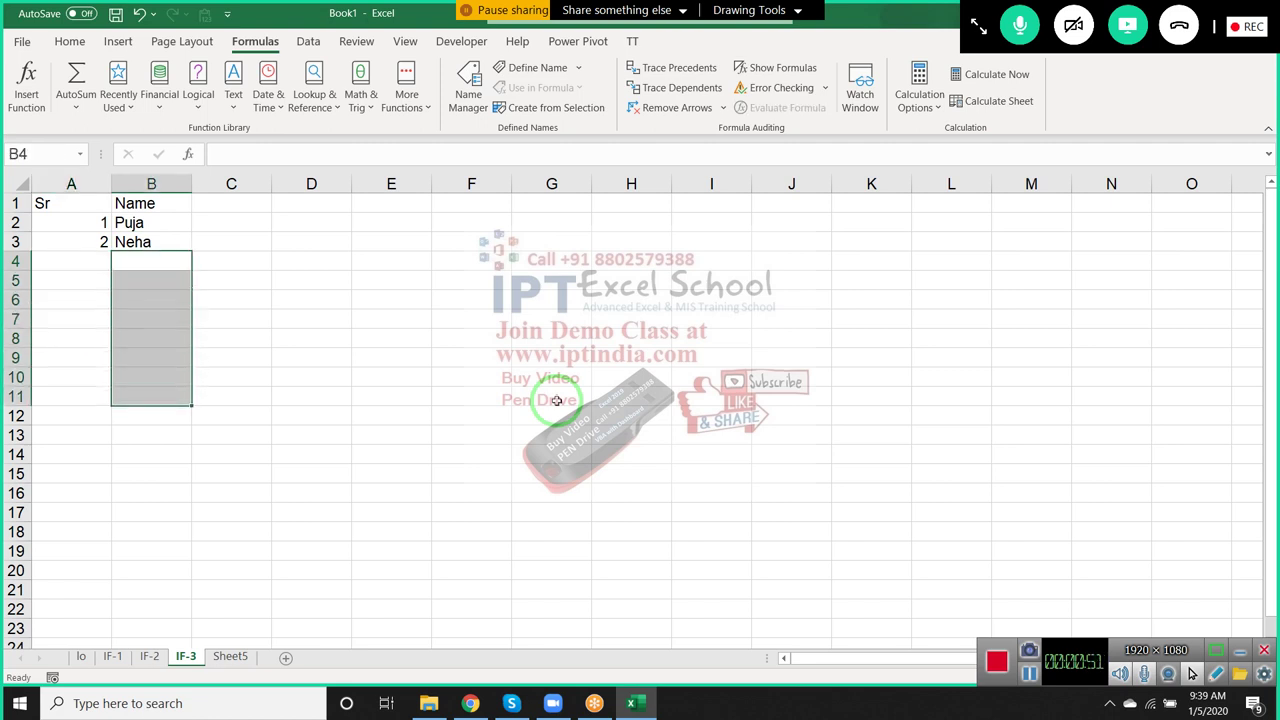
{"action": "key", "text": "Left"}
{"action": "key", "text": "Right"}
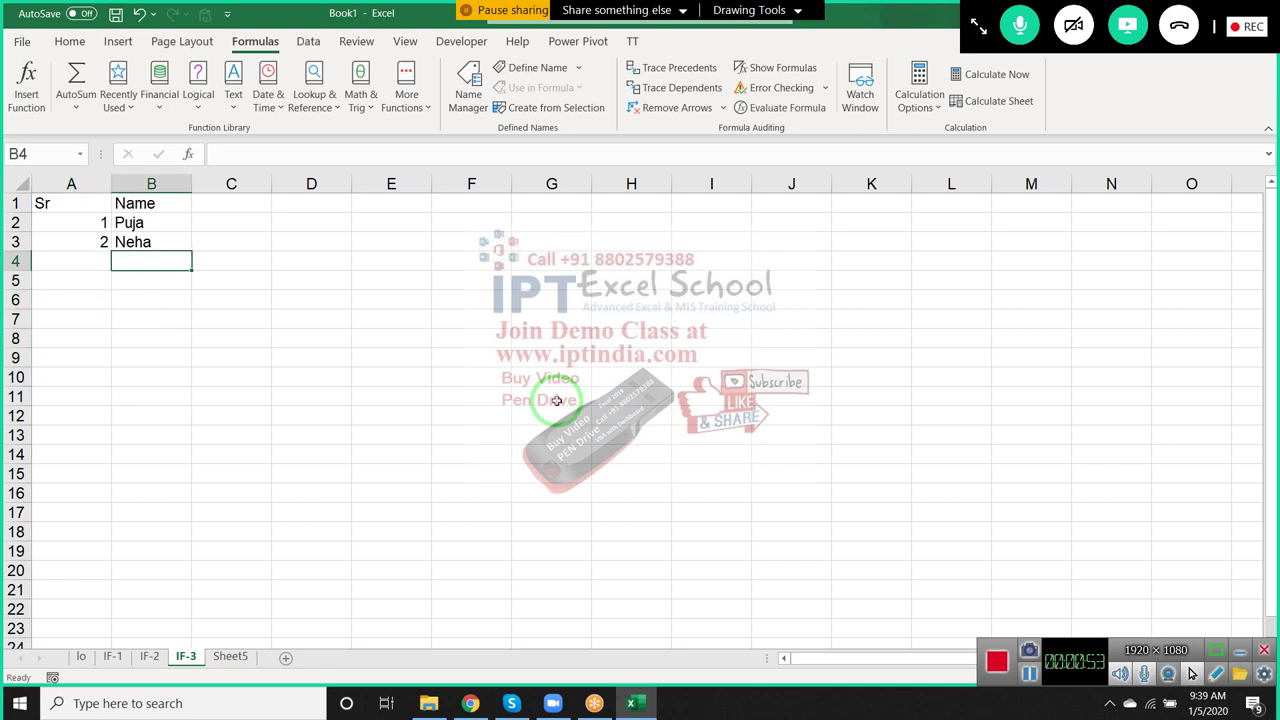
{"action": "key", "text": "shift+Down"}
{"action": "key", "text": "shift+Down"}
{"action": "key", "text": "shift+Down"}
{"action": "key", "text": "Left"}
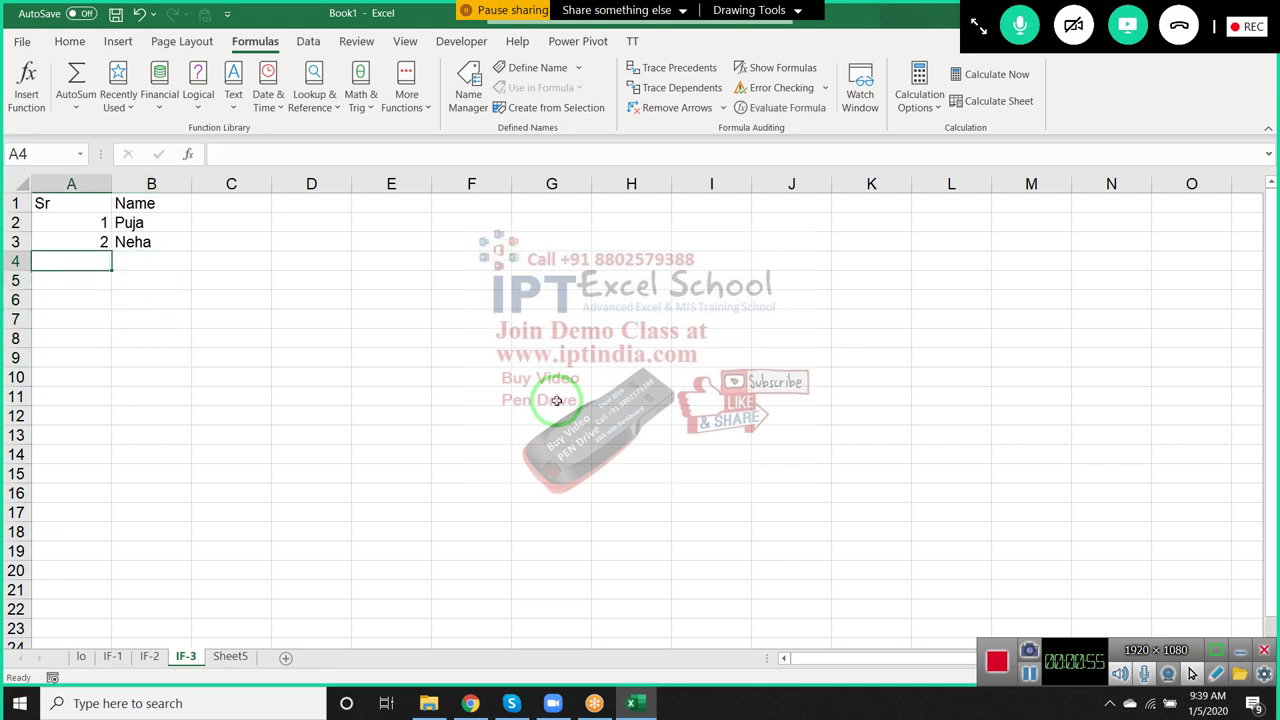
{"action": "key", "text": "shift+Down"}
{"action": "key", "text": "shift+Down"}
{"action": "key", "text": "shift+Down"}
{"action": "key", "text": "shift+Down"}
{"action": "key", "text": "Up"}
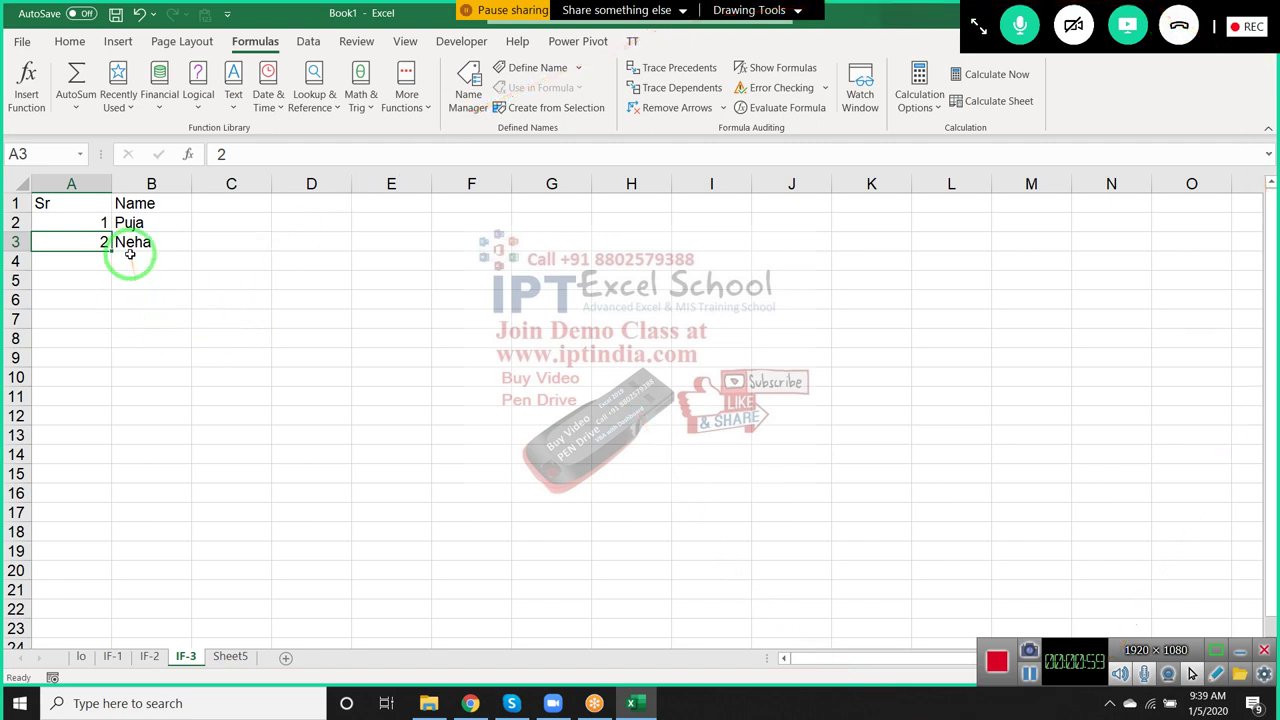
- Clear the typed 2 from A3 and start an IF formula testing B3>0
{"action": "key", "text": "Delete"}
{"action": "key", "text": "Up"}
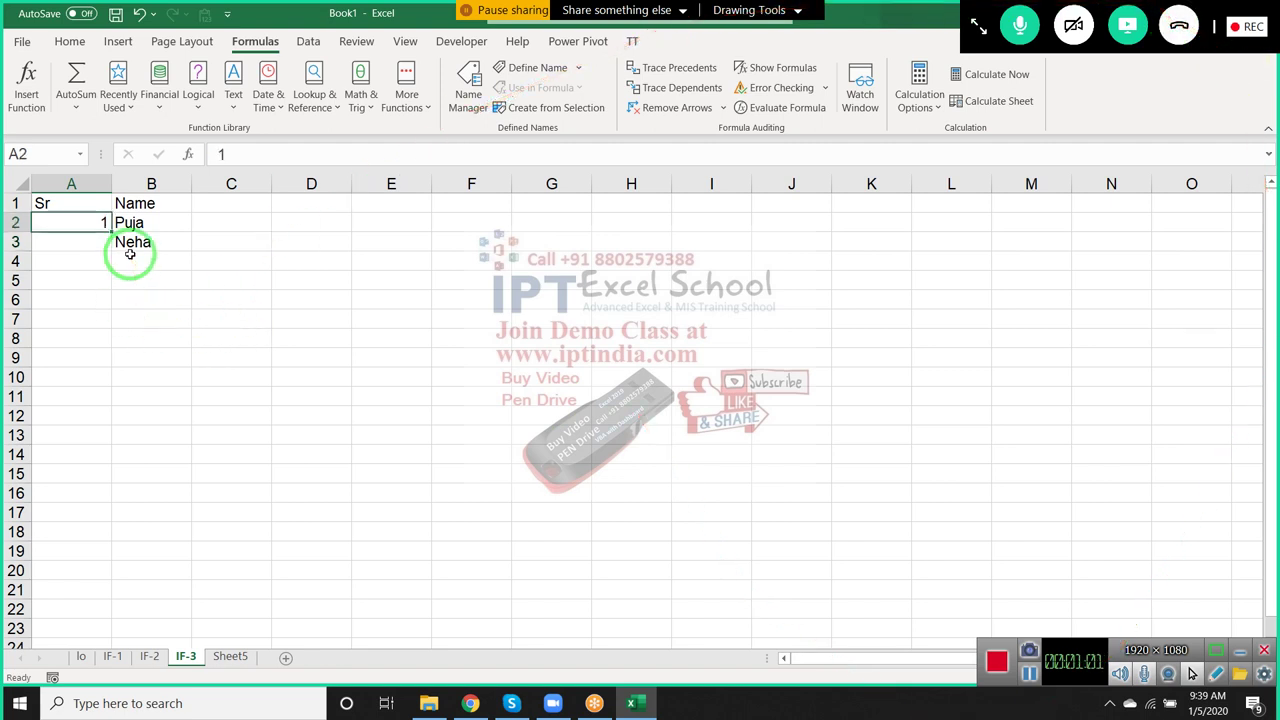
{"action": "key", "text": "Down"}
{"action": "type", "text": "="}
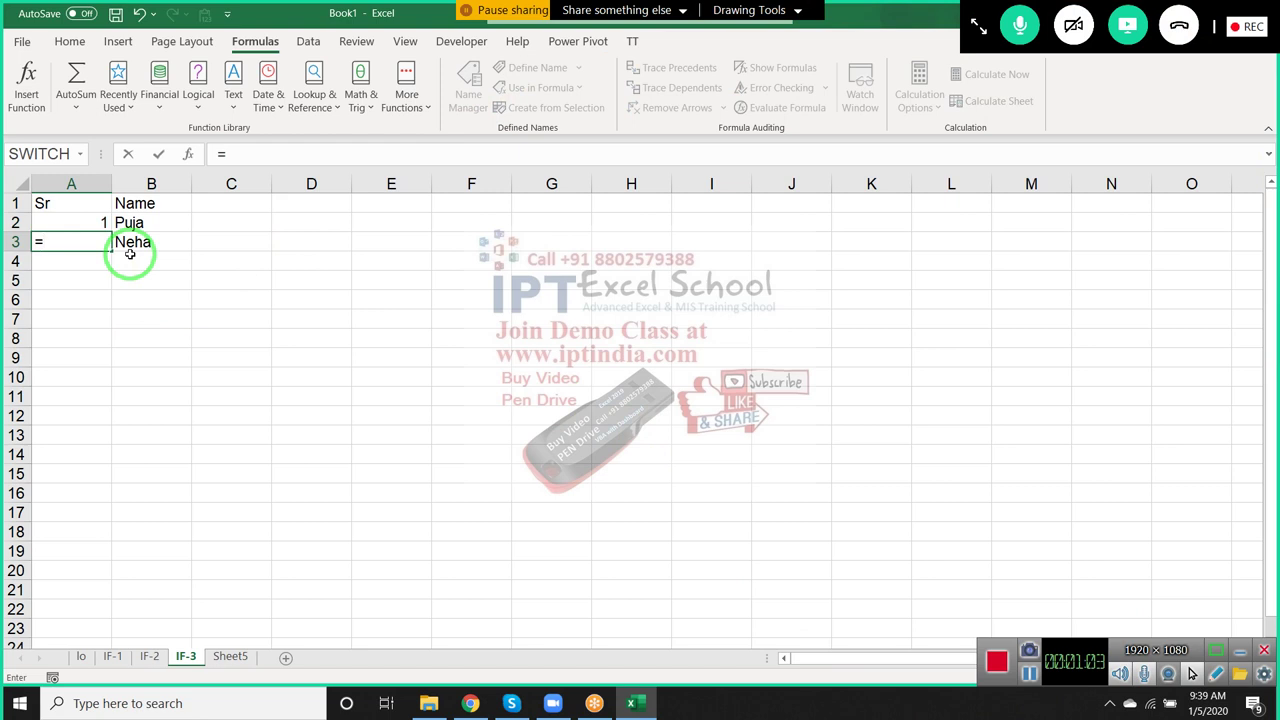
{"action": "type", "text": "IF("}
{"action": "left_click", "coordinate": [130, 250]}
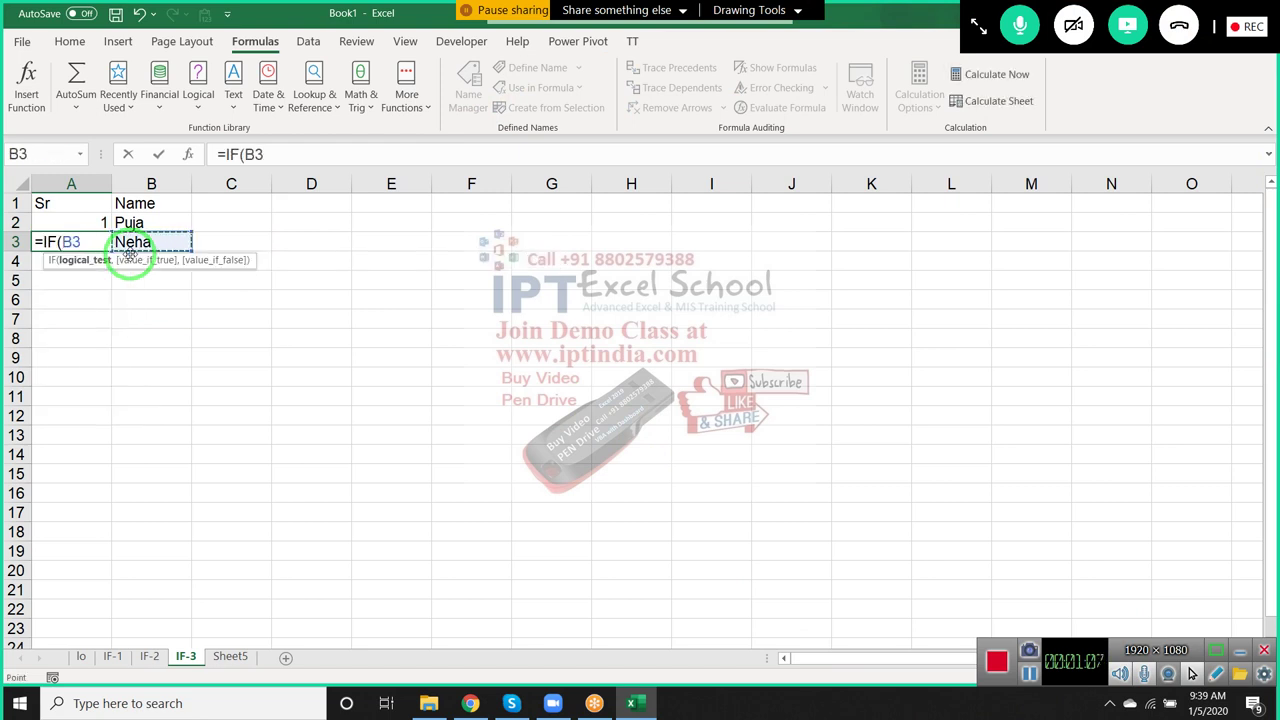
{"action": "type", "text": ">0"}
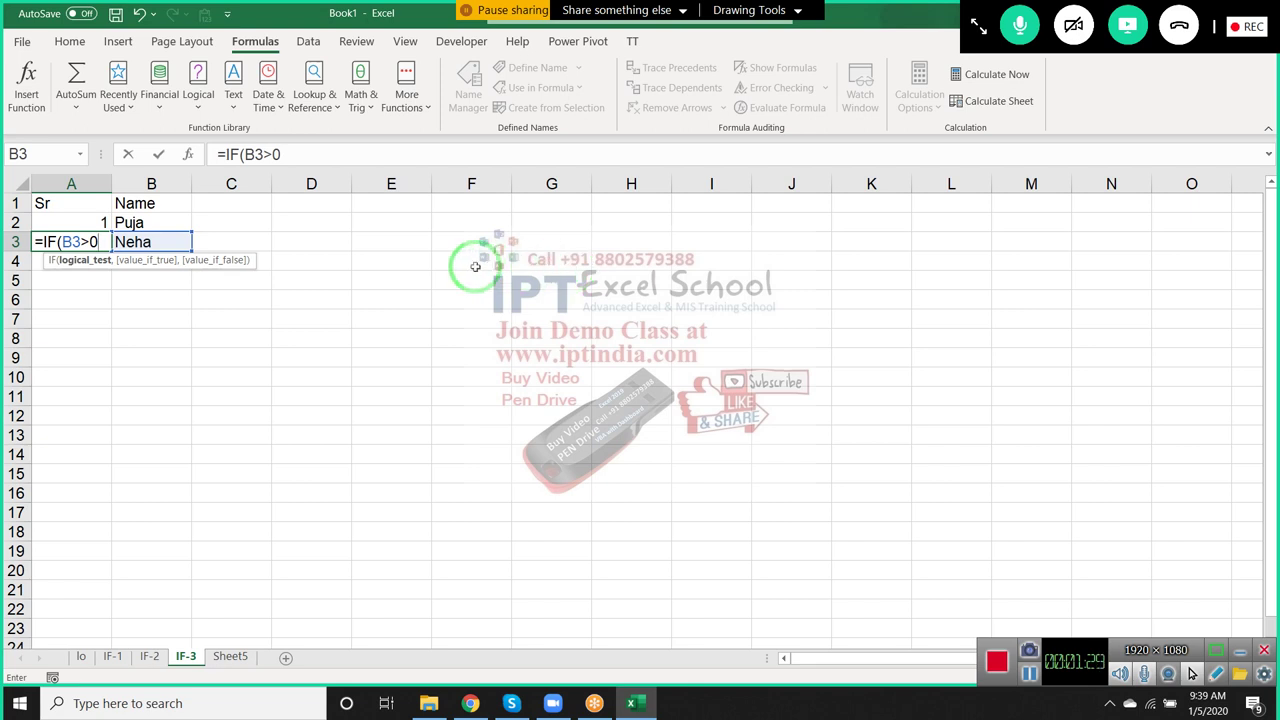
{"action": "mouse_move", "coordinate": [475, 267]}
{"action": "left_mouse_down"}
{"action": "mouse_move", "coordinate": [570, 475]}
{"action": "mouse_move", "coordinate": [100, 349]}
{"action": "left_mouse_up"}
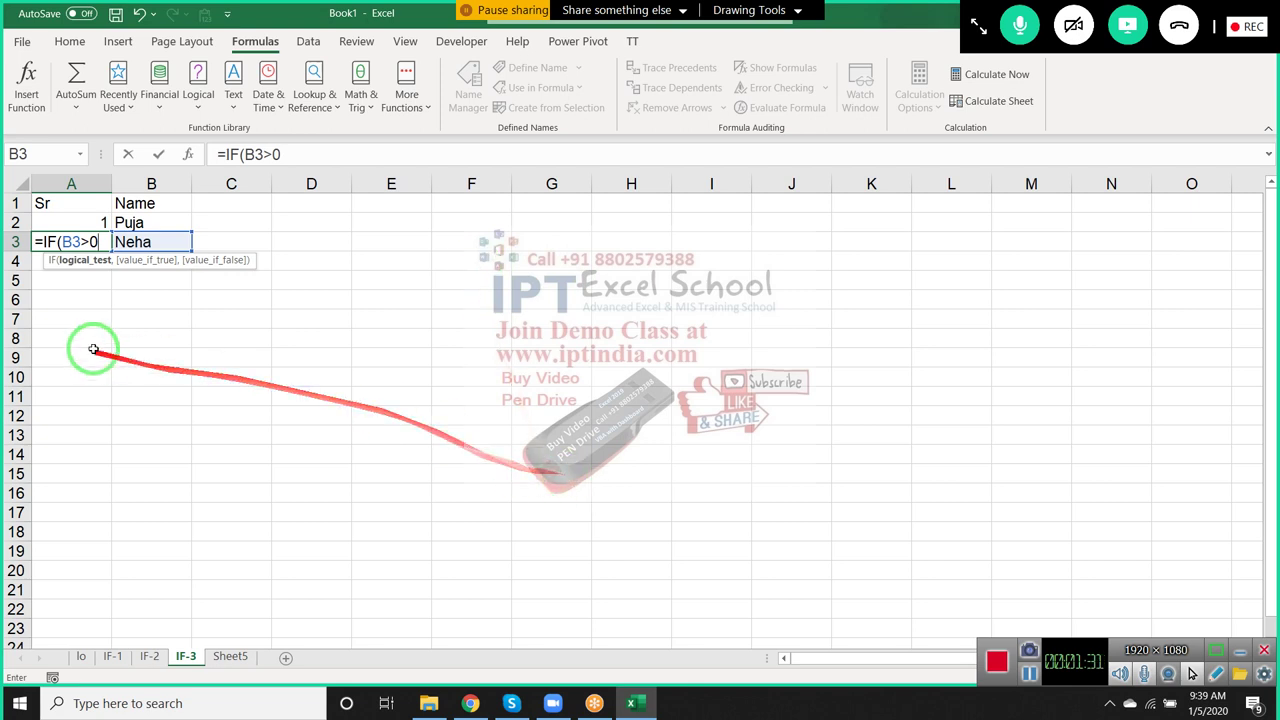
{"action": "left_click", "coordinate": [83, 224]}
{"action": "key", "text": "Return"}
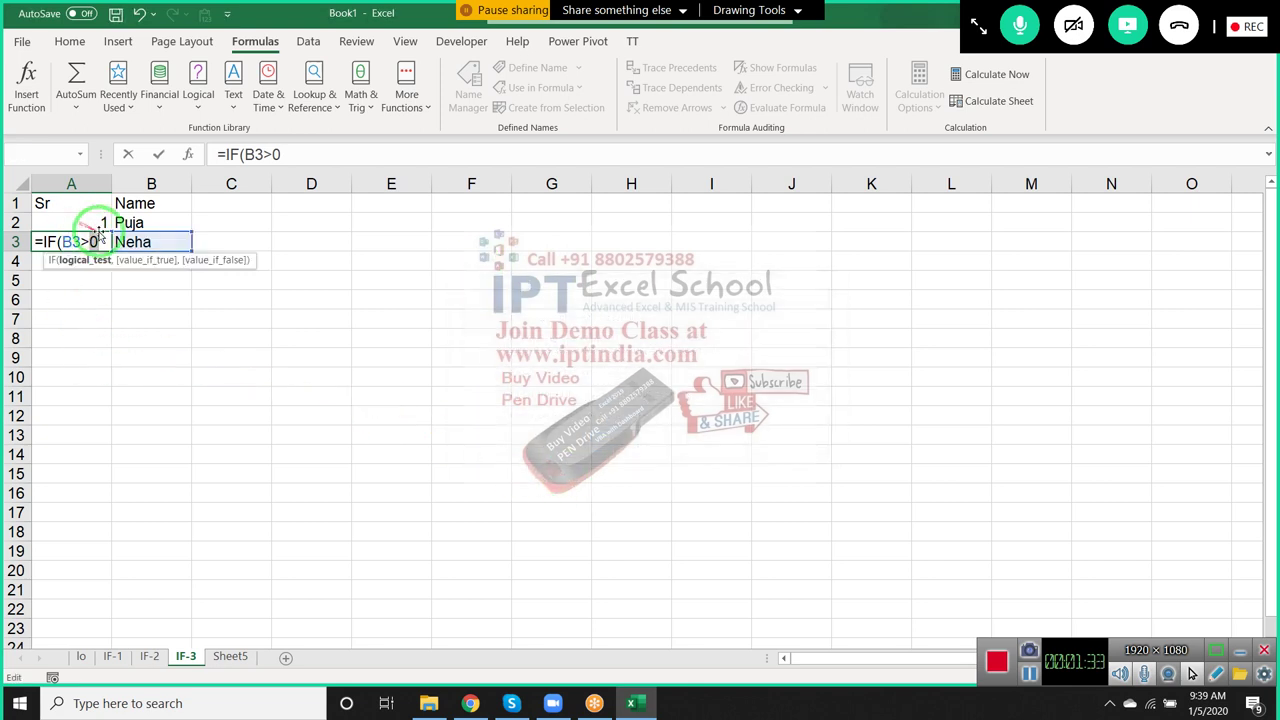
- Complete A3 as =IF(B3>0,A2+1,"") and commit it
{"action": "type", "text": ","}
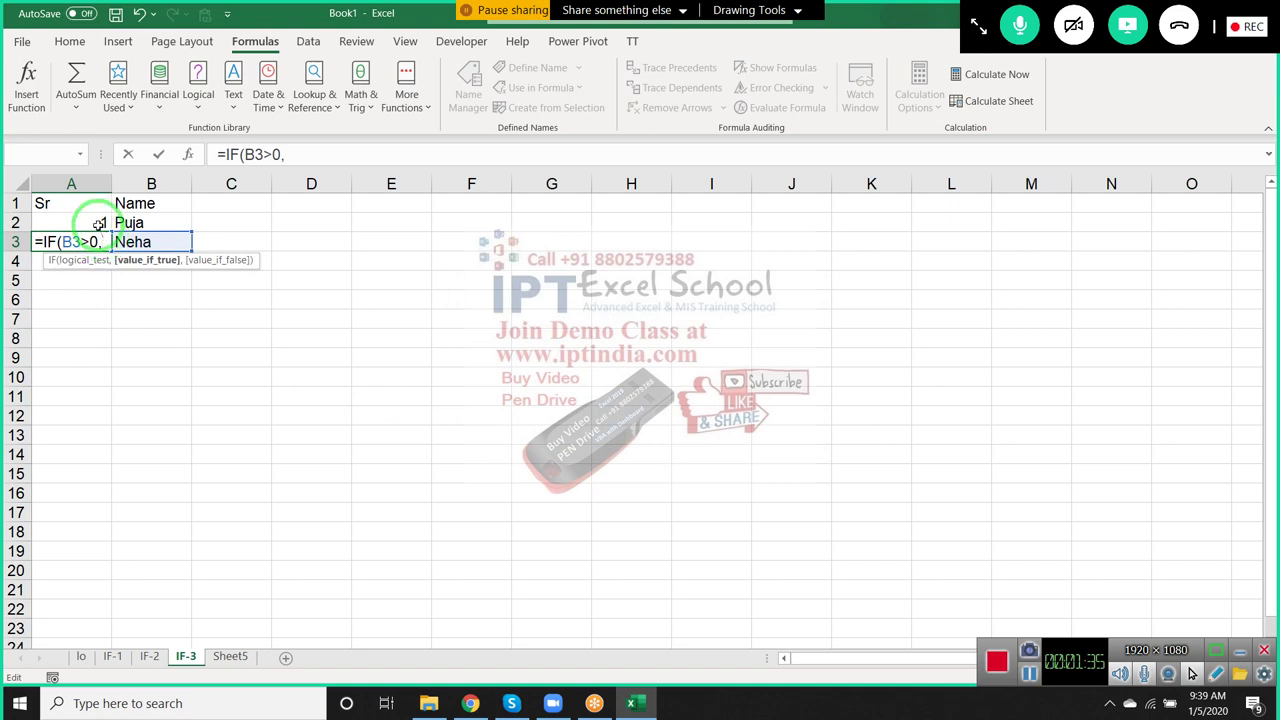
{"action": "left_click", "coordinate": [84, 220]}
{"action": "type", "text": "+1"}
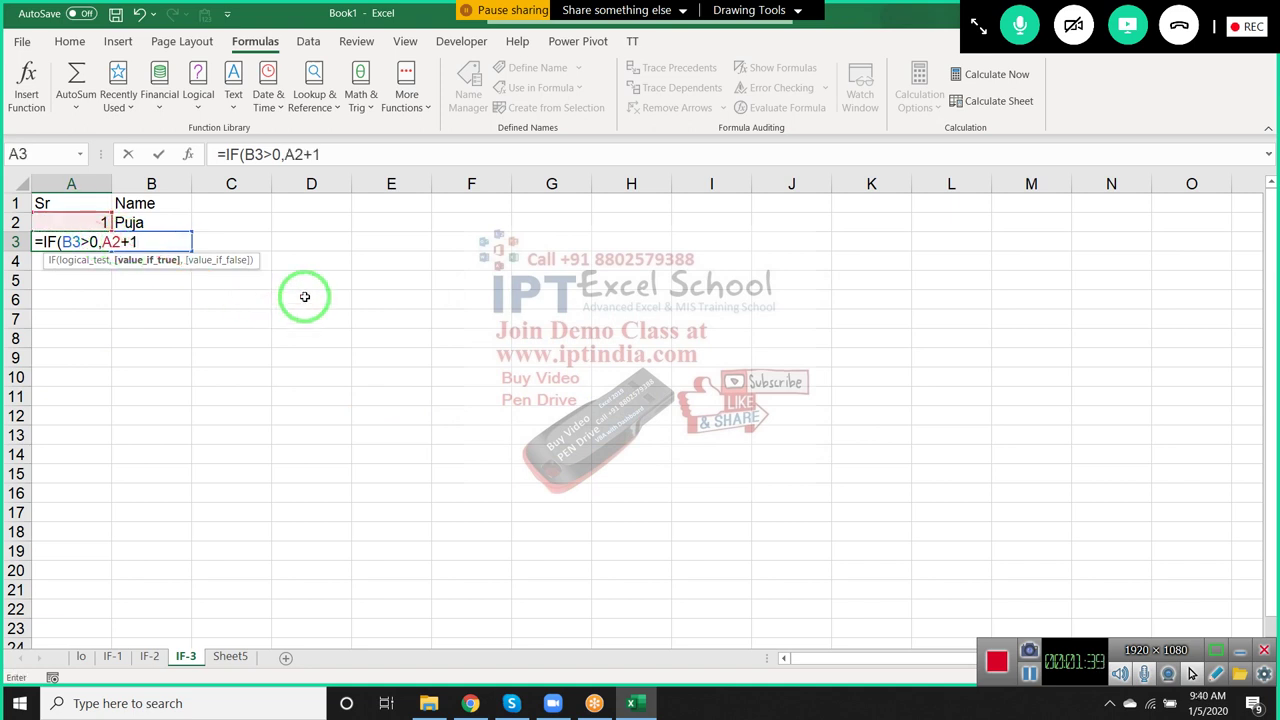
{"action": "type", "text": ",\"\""}
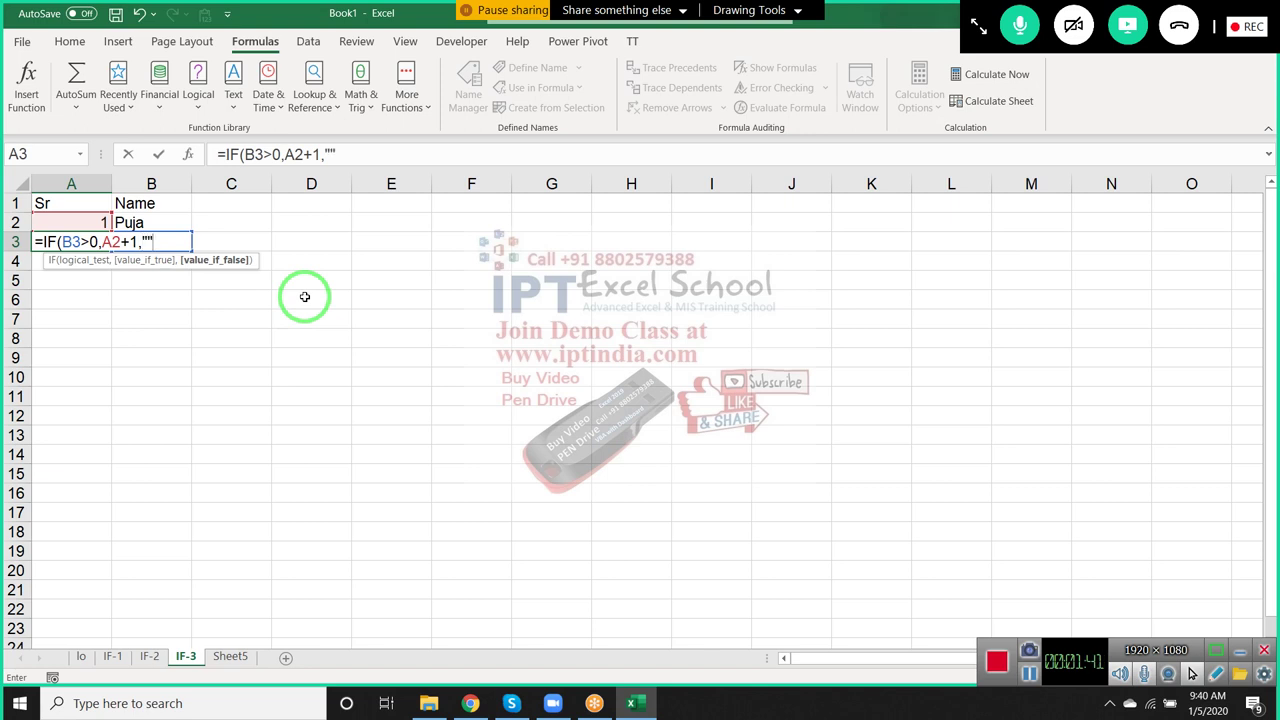
{"action": "key", "text": "Return"}
{"action": "key", "text": "Up"}
{"action": "key", "text": "F2"}
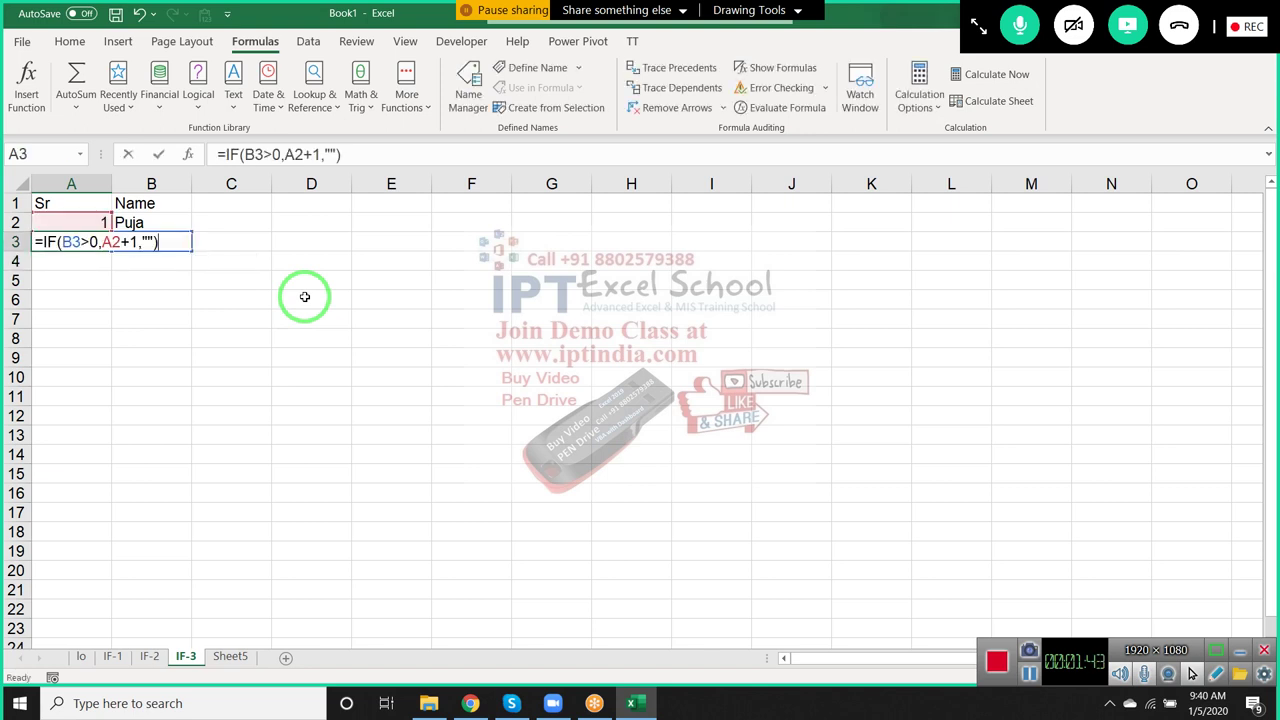
{"action": "key", "text": "Return"}
{"action": "key", "text": "Up"}
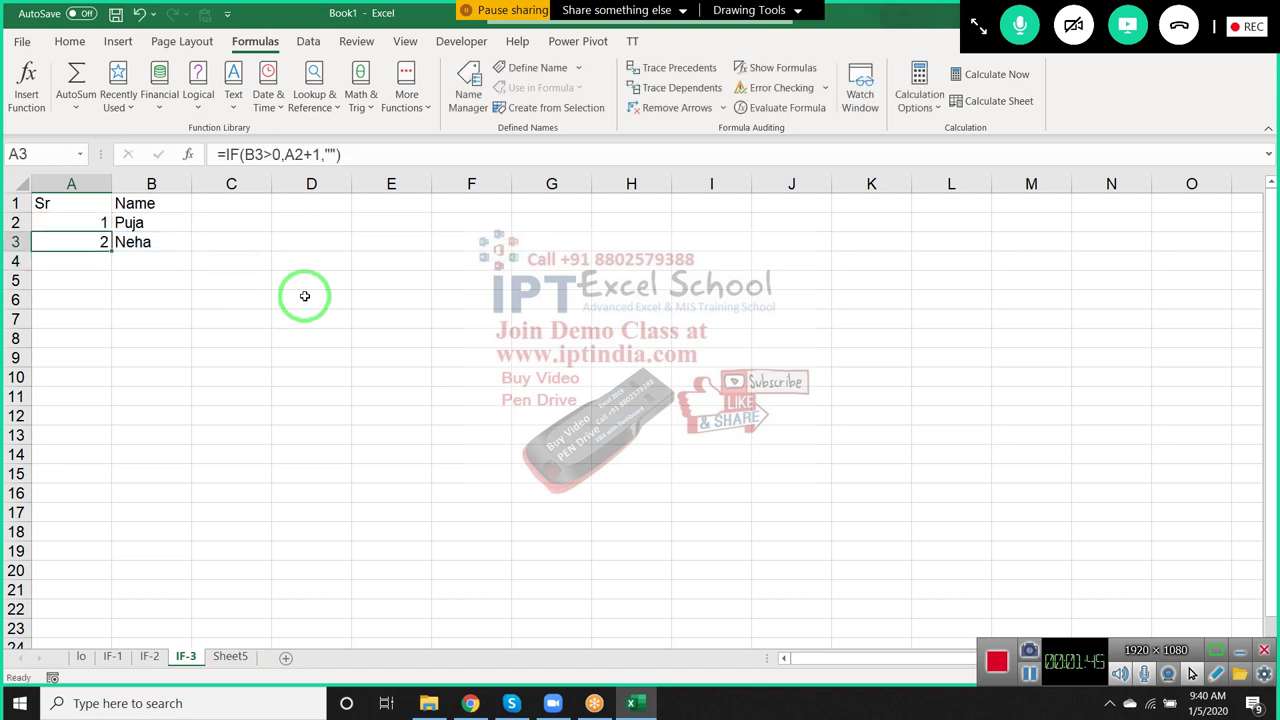
- Fill the IF numbering formula down A3:A15
{"action": "key", "text": "shift+Down"}
{"action": "key", "text": "shift+Down"}
{"action": "key", "text": "shift+Down"}
{"action": "key", "text": "shift+Down"}
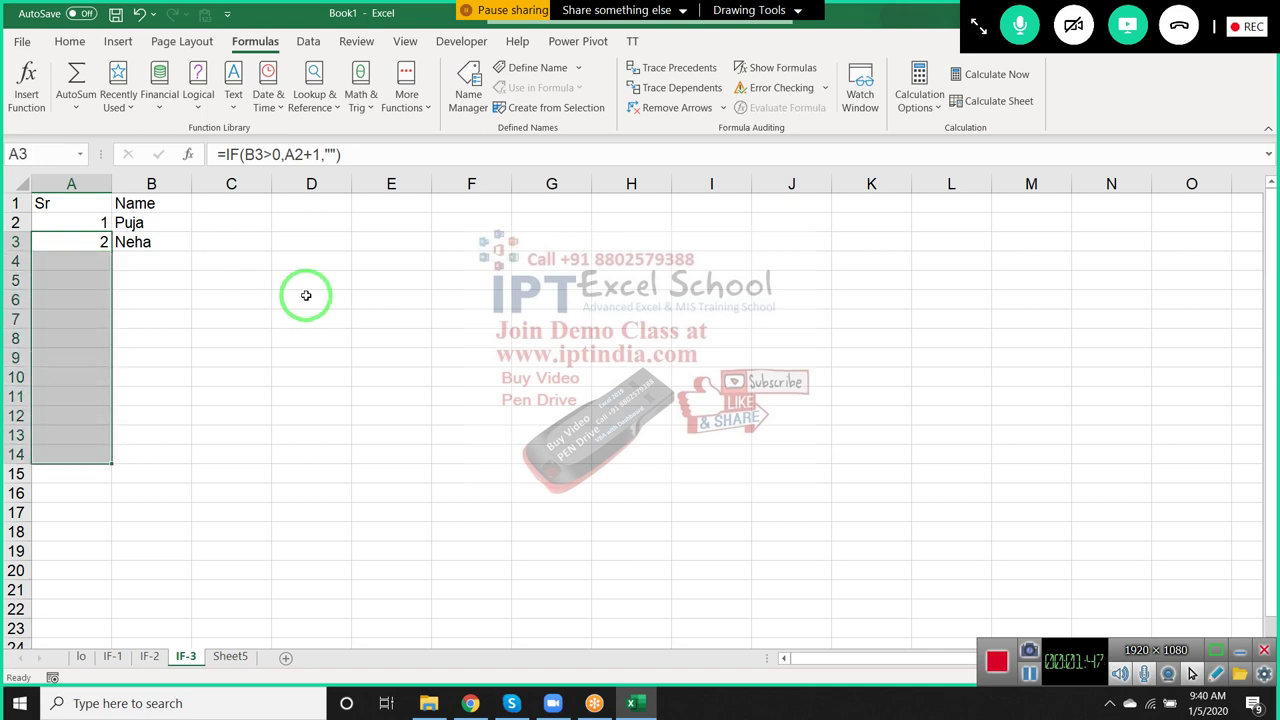
{"action": "key", "text": "shift+Down"}
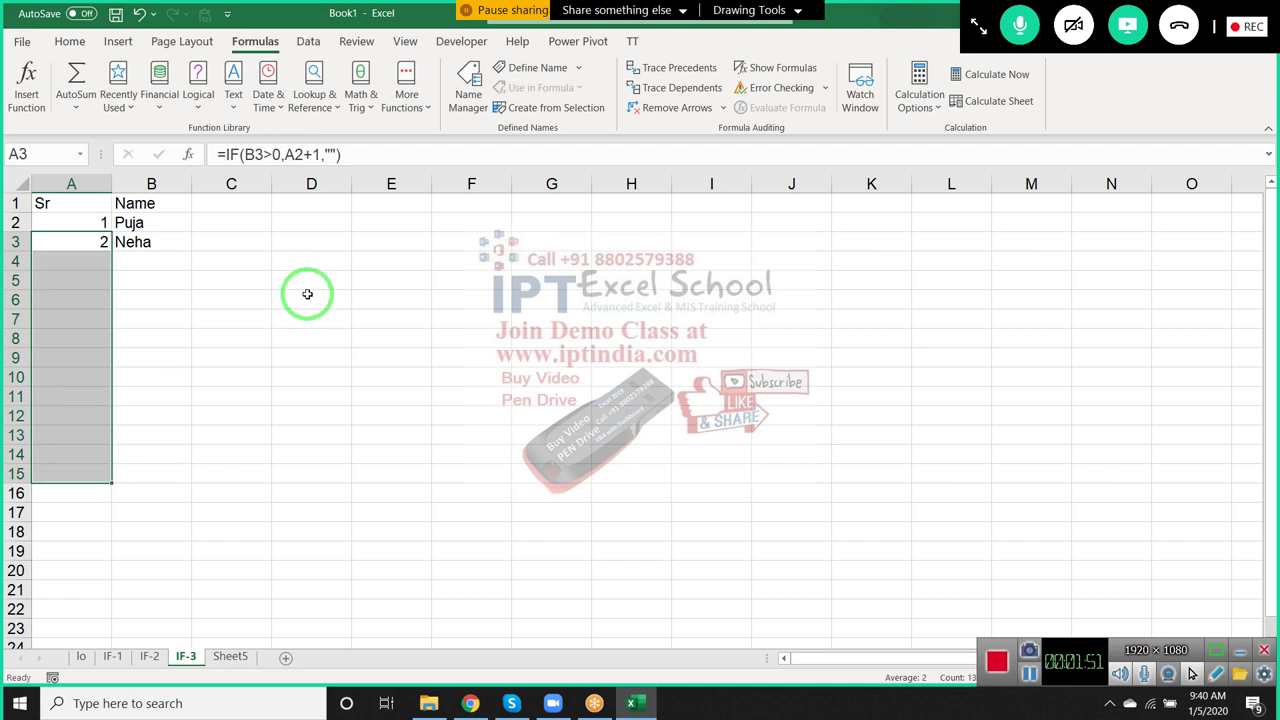
{"action": "key", "text": "Down"}
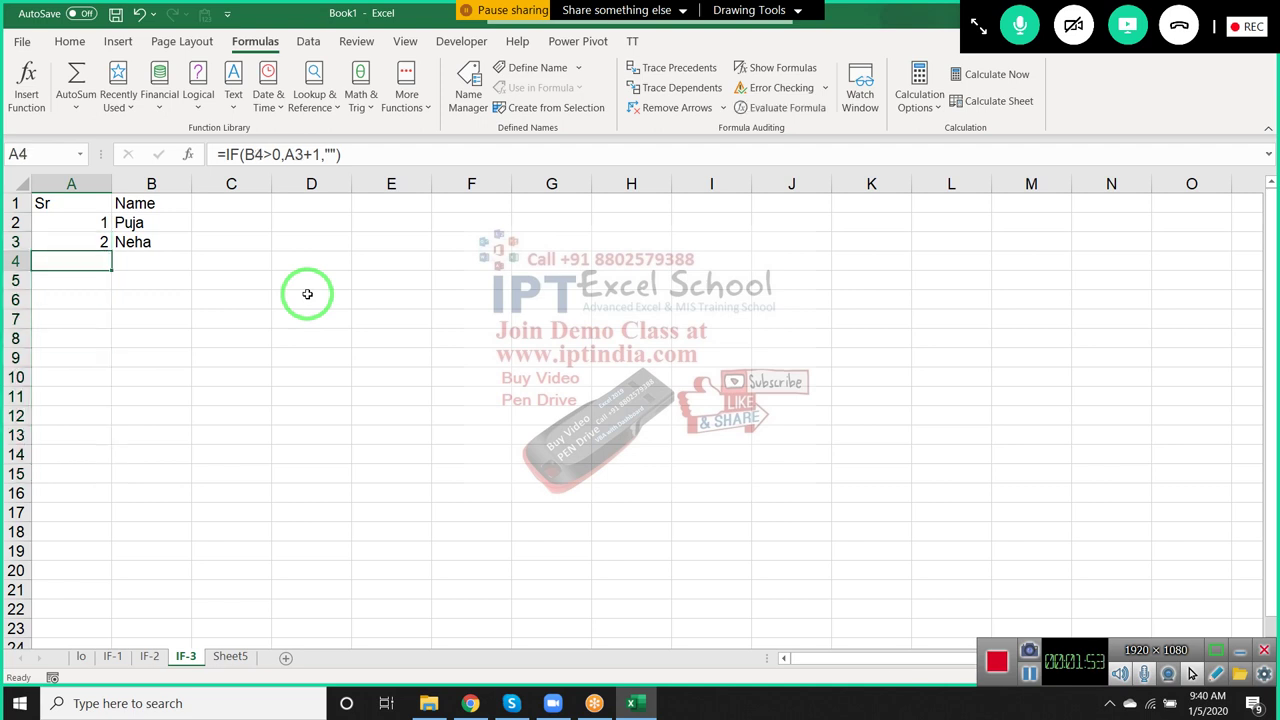
{"action": "key", "text": "Right"}
- Enter the names Neetu, Inder and UDay in B4:B6
{"action": "type", "text": "Ne"}
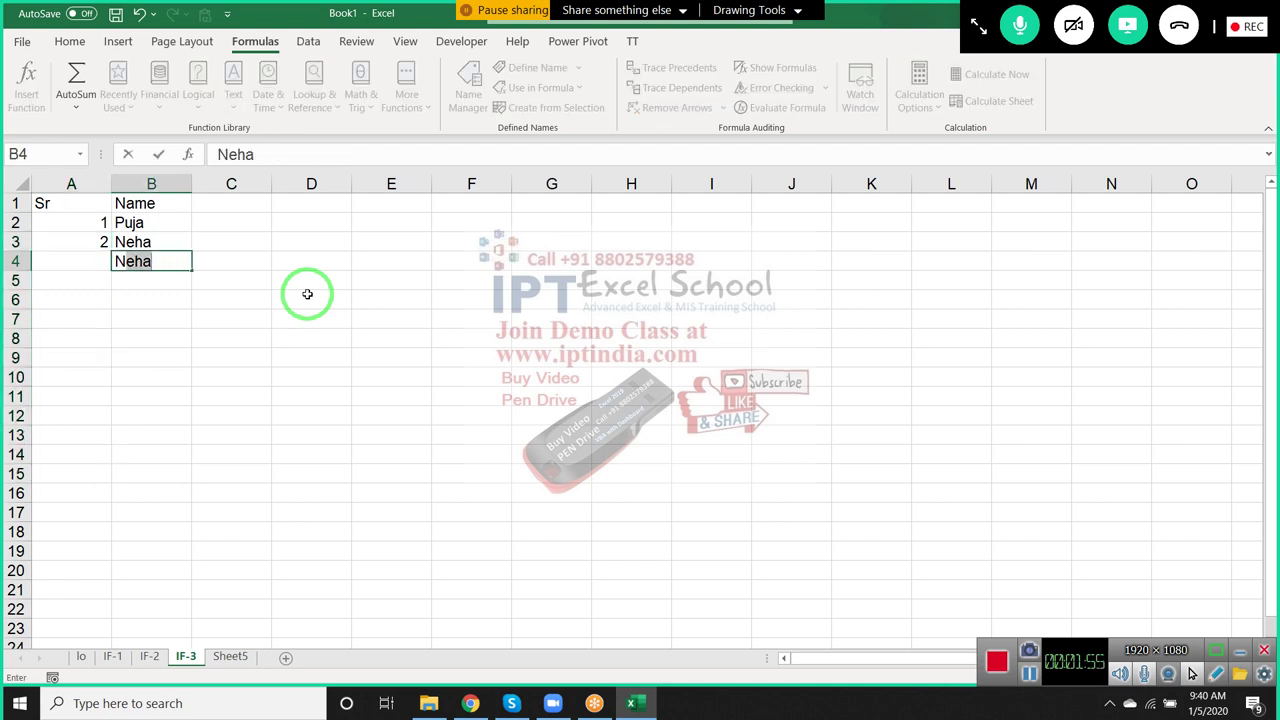
{"action": "type", "text": "etu"}
{"action": "key", "text": "Return"}
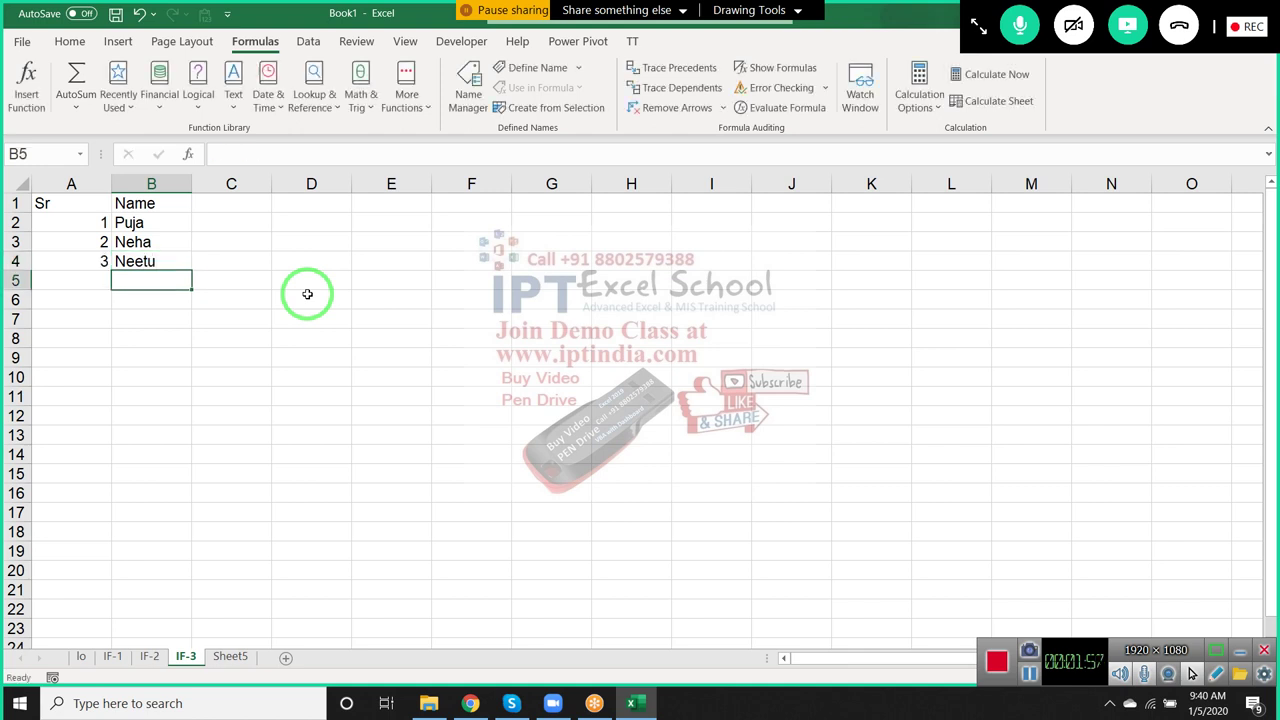
{"action": "type", "text": "Inder"}
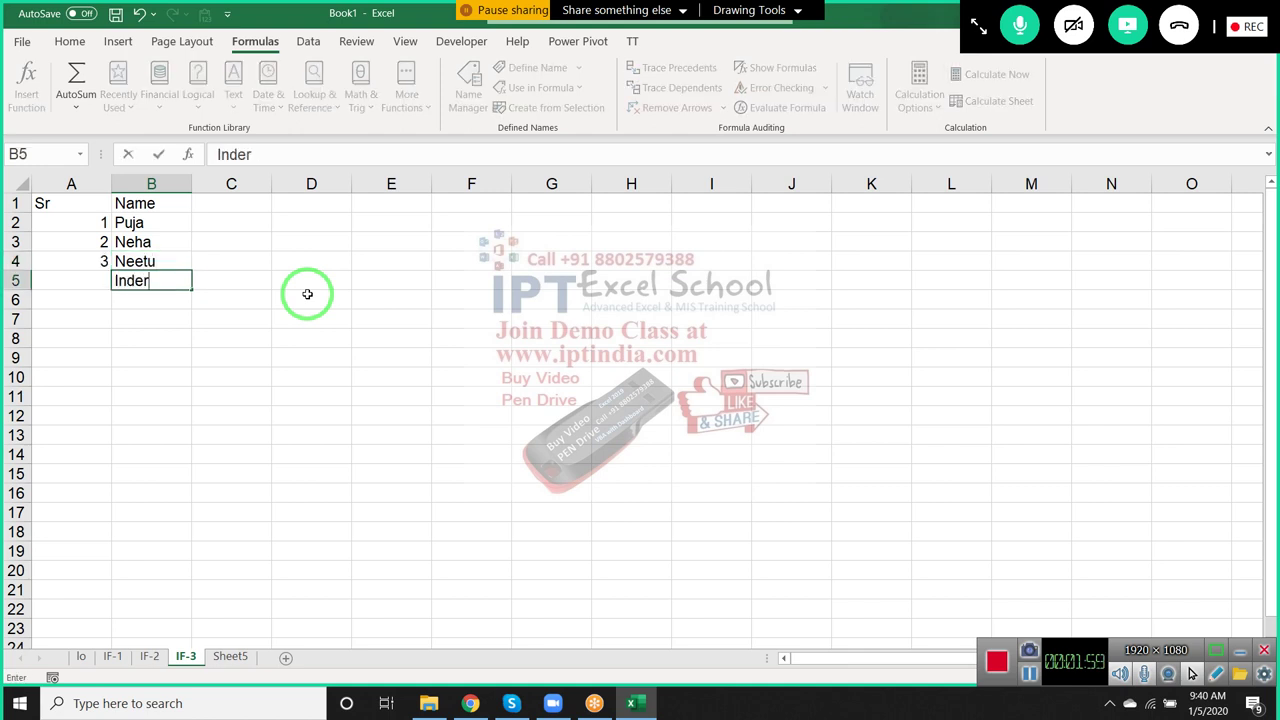
{"action": "key", "text": "Return"}
{"action": "type", "text": "U"}
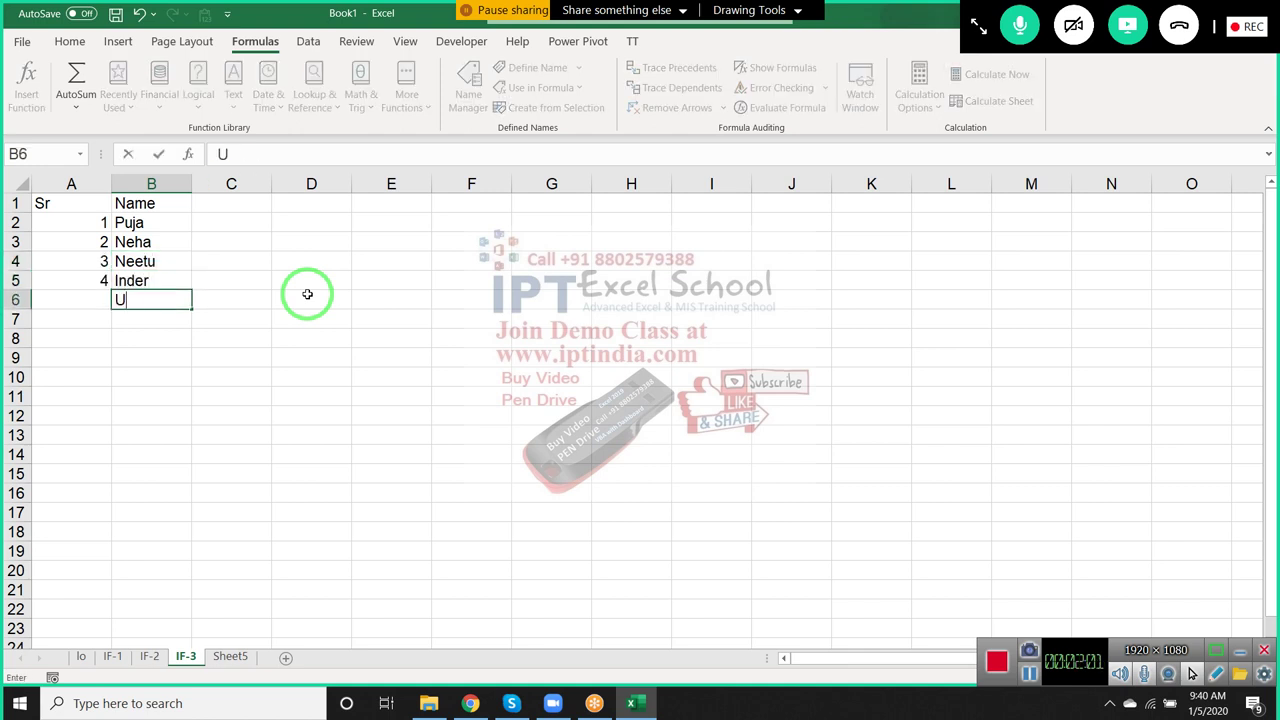
{"action": "type", "text": "Day"}
{"action": "key", "text": "Return"}
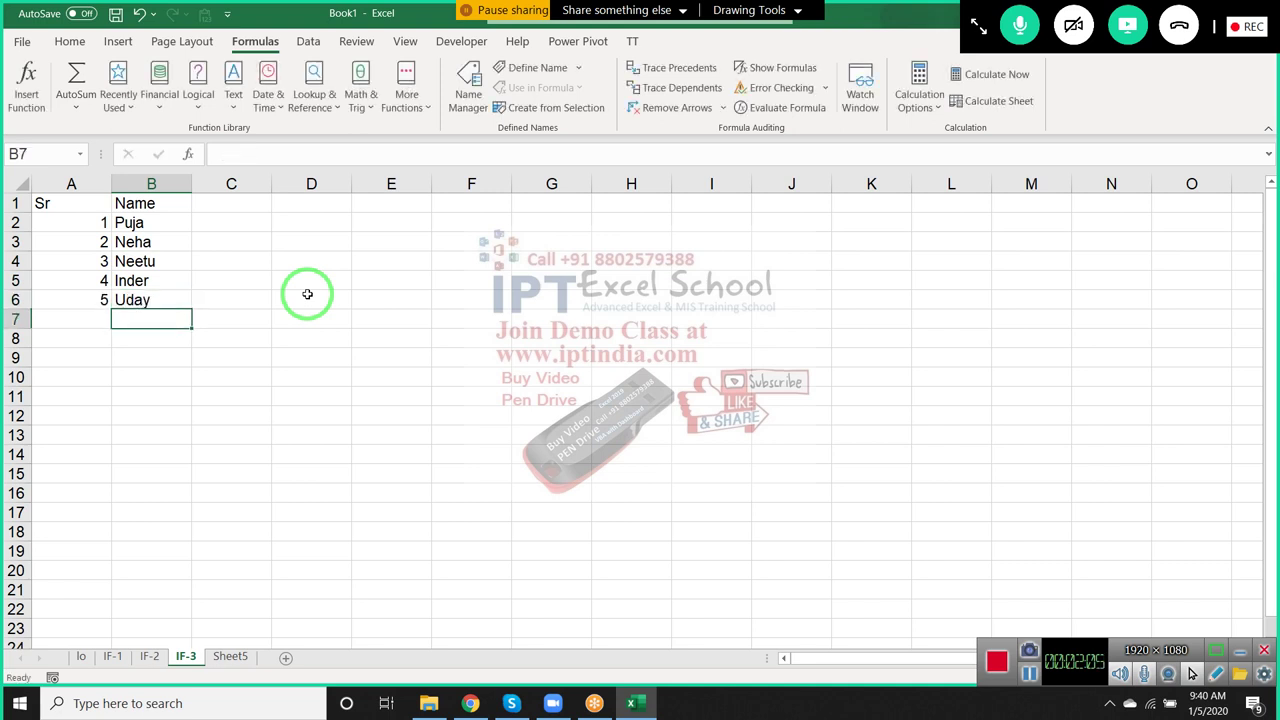
- Check the formula in A7 and move to B8, leaving row 7 blank
{"action": "key", "text": "Left"}
{"action": "key", "text": "Right"}
{"action": "key", "text": "Left"}
{"action": "key", "text": "Right"}
{"action": "key", "text": "Down"}
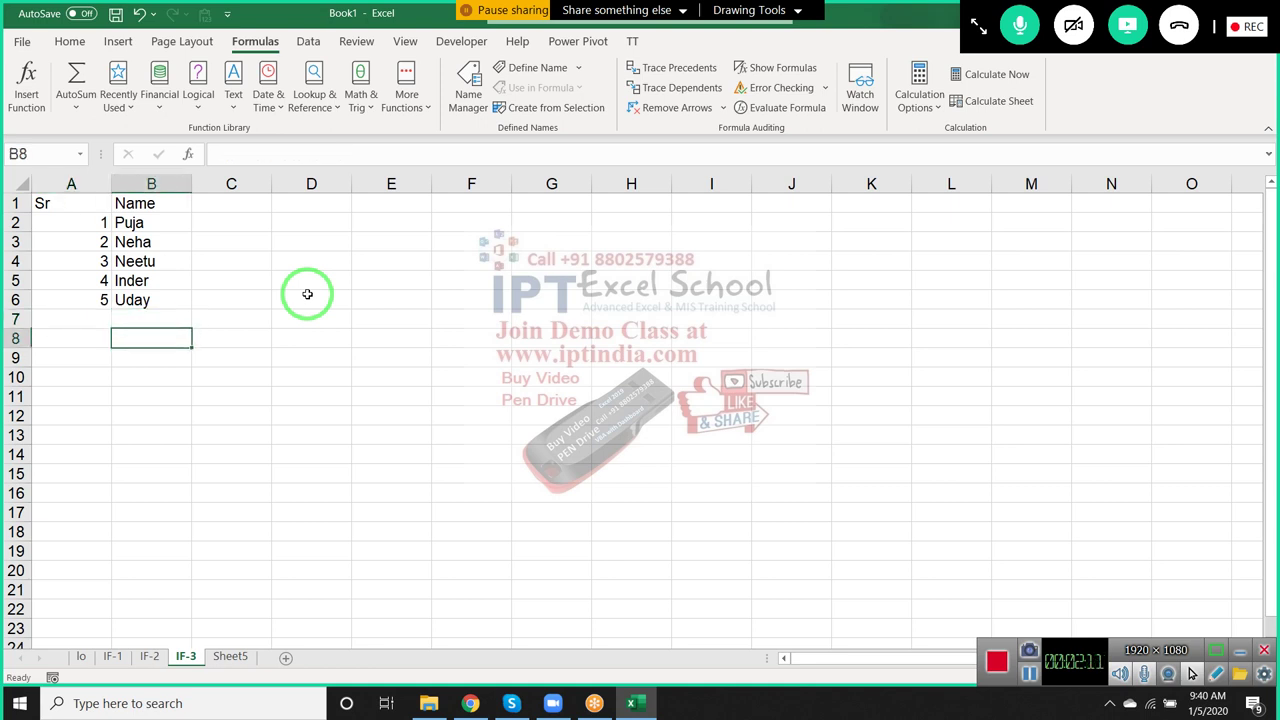
- Enter Deenu in B8 and inspect the A7 reference in A8's formula
{"action": "type", "text": "Deenu"}
{"action": "key", "text": "Return"}
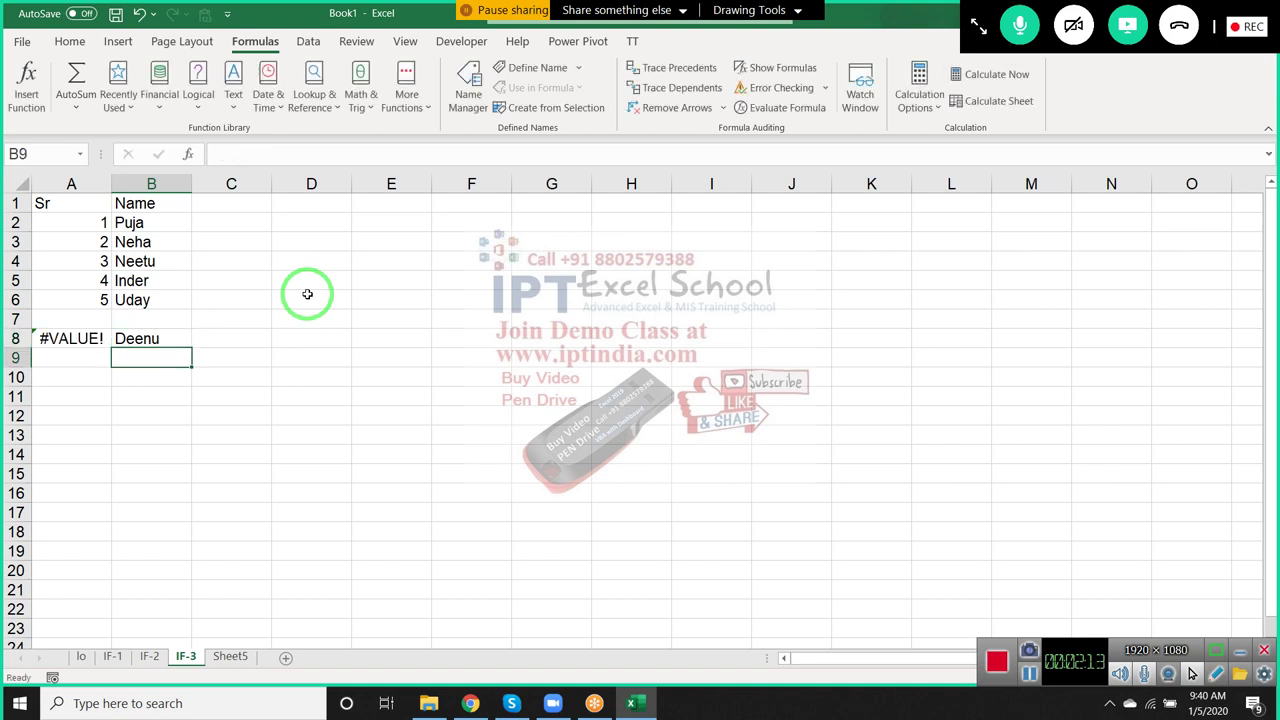
{"action": "key", "text": "Up"}
{"action": "key", "text": "Left"}
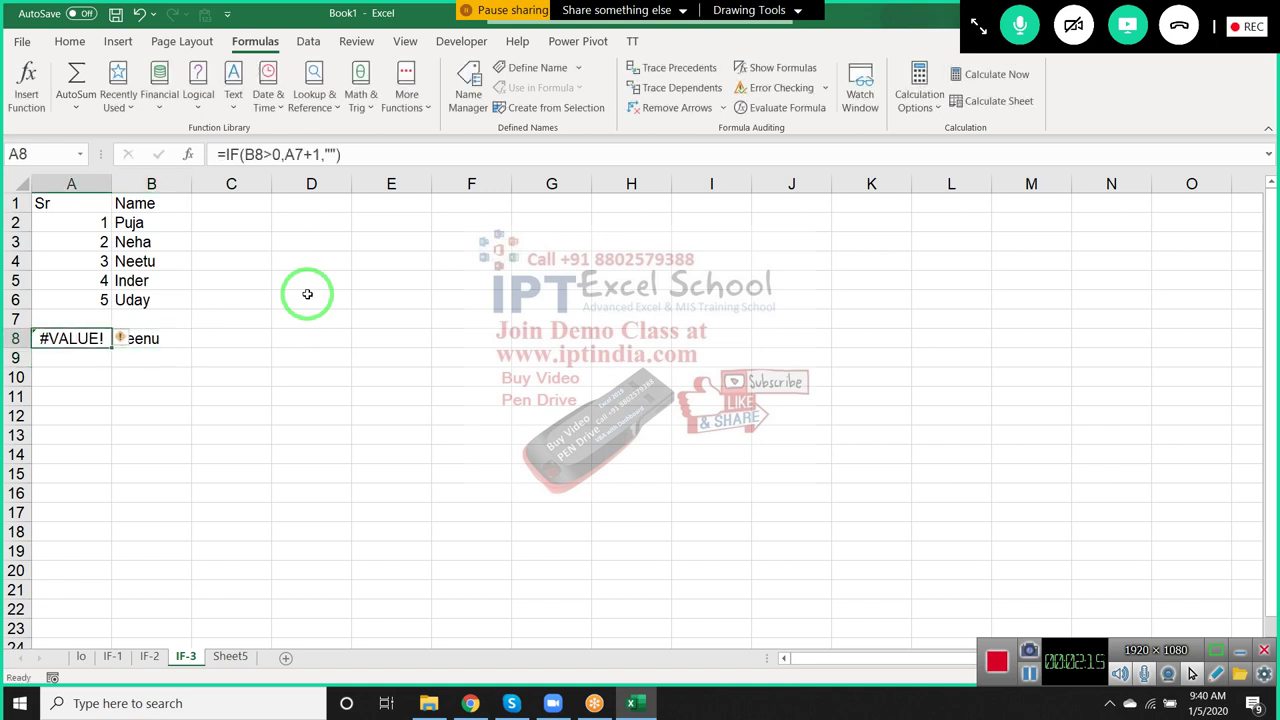
{"action": "key", "text": "F2"}
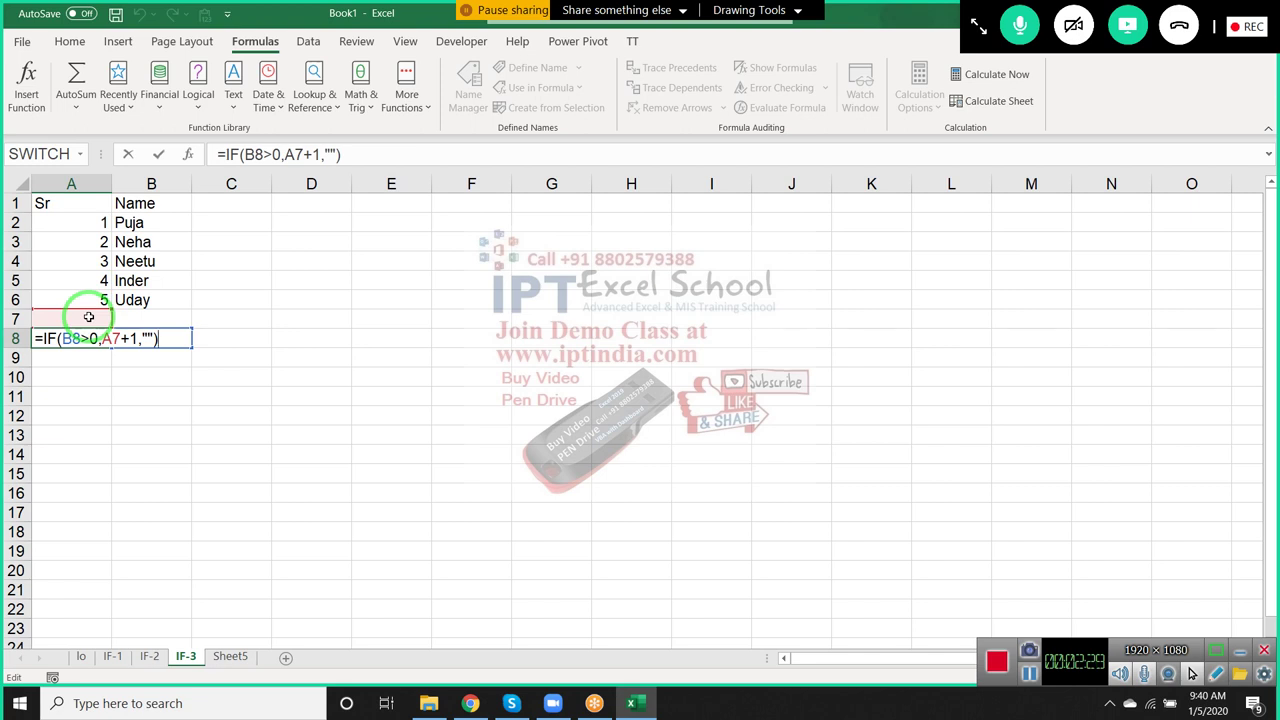
{"action": "left_click_drag", "start_coordinate": [103, 339], "coordinate": [138, 340]}
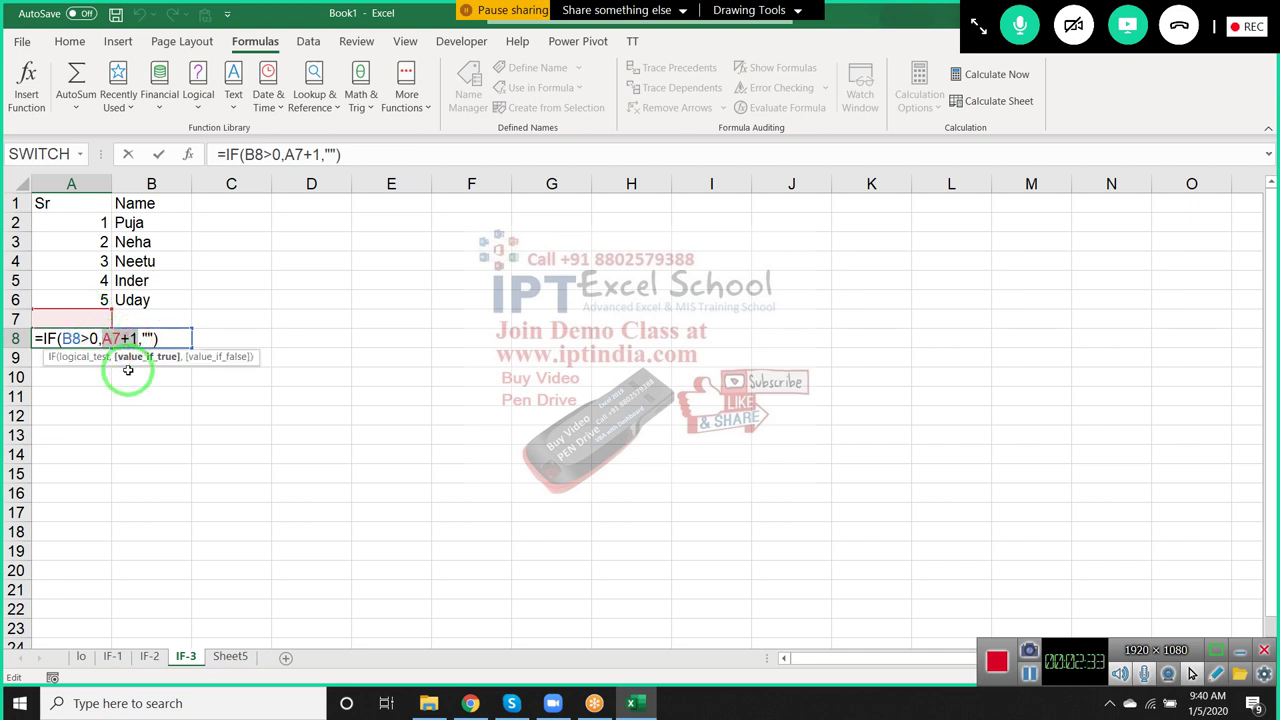
{"action": "key", "text": "ctrl+Return"}
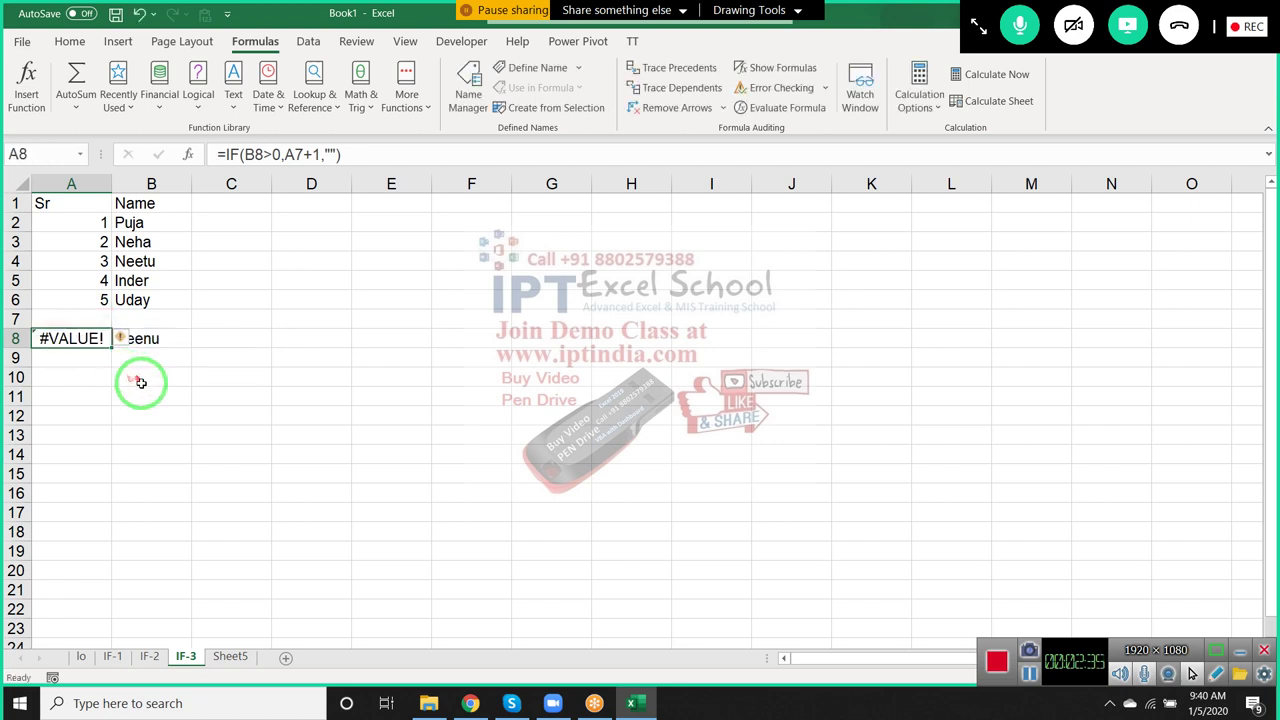
- Review the B8 entry and reopen A8's formula showing #VALUE!
{"action": "left_click", "coordinate": [147, 372]}
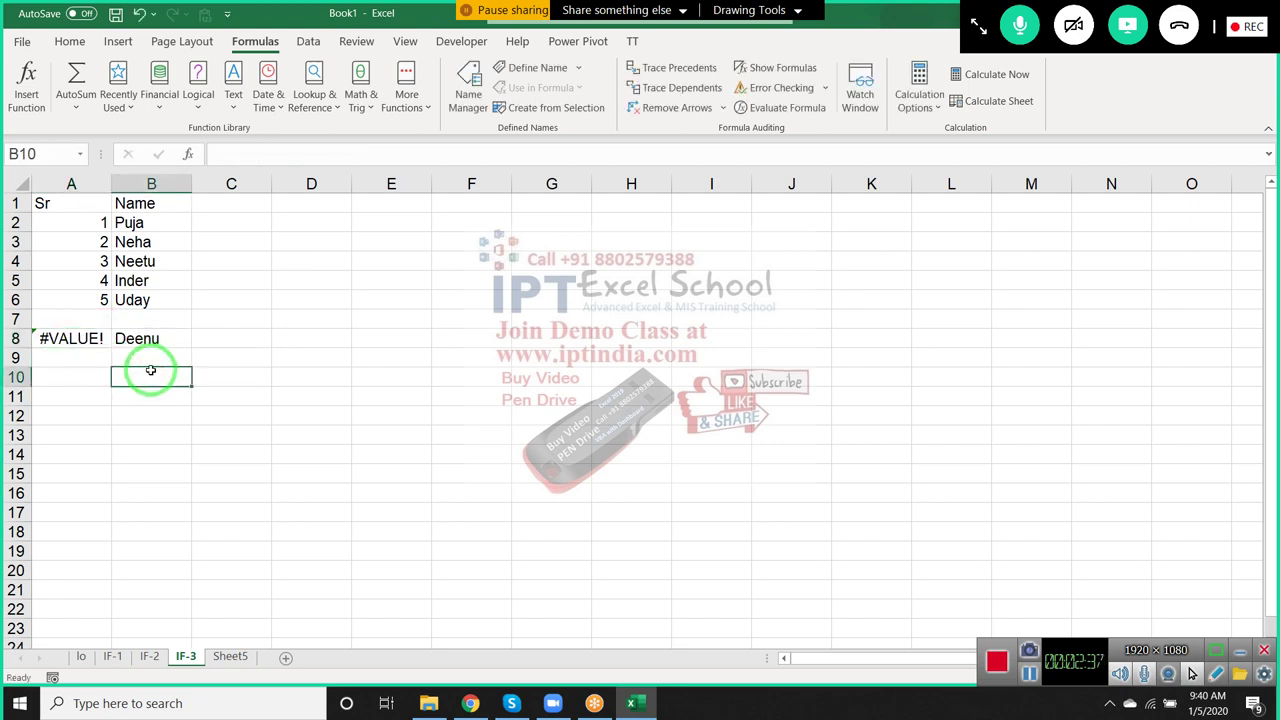
{"action": "left_click", "coordinate": [150, 340]}
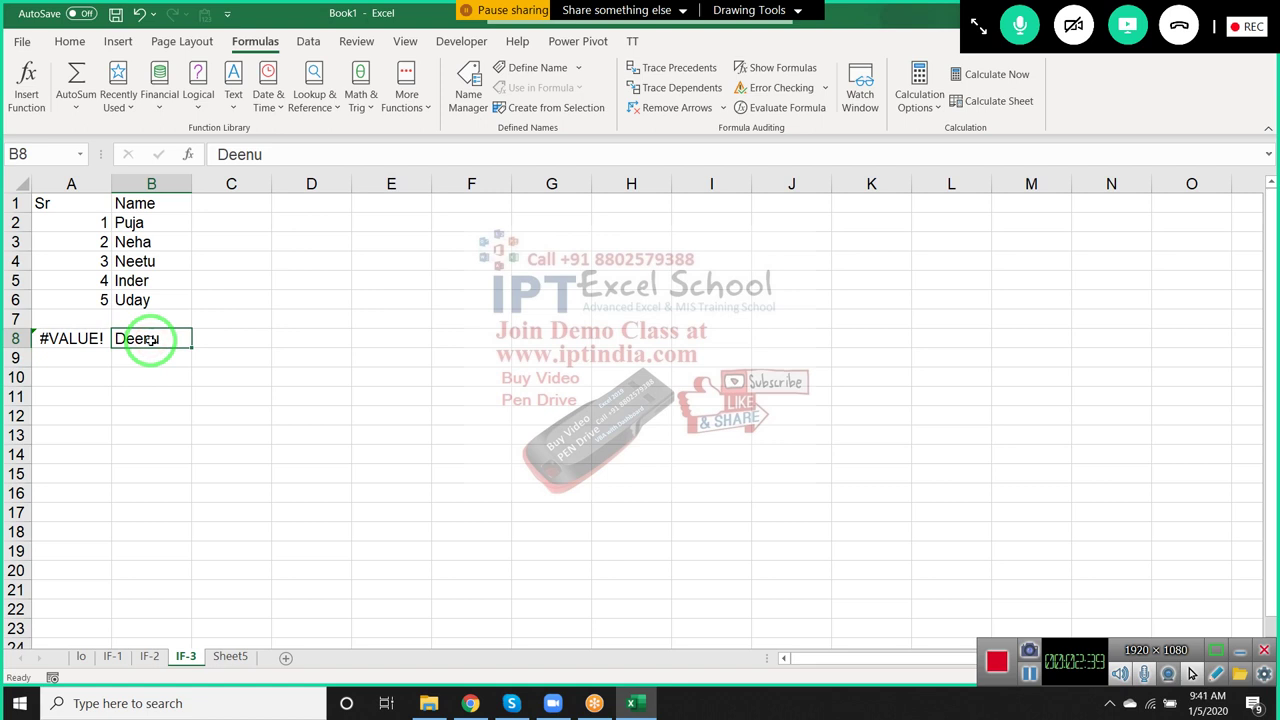
{"action": "left_click", "coordinate": [238, 158]}
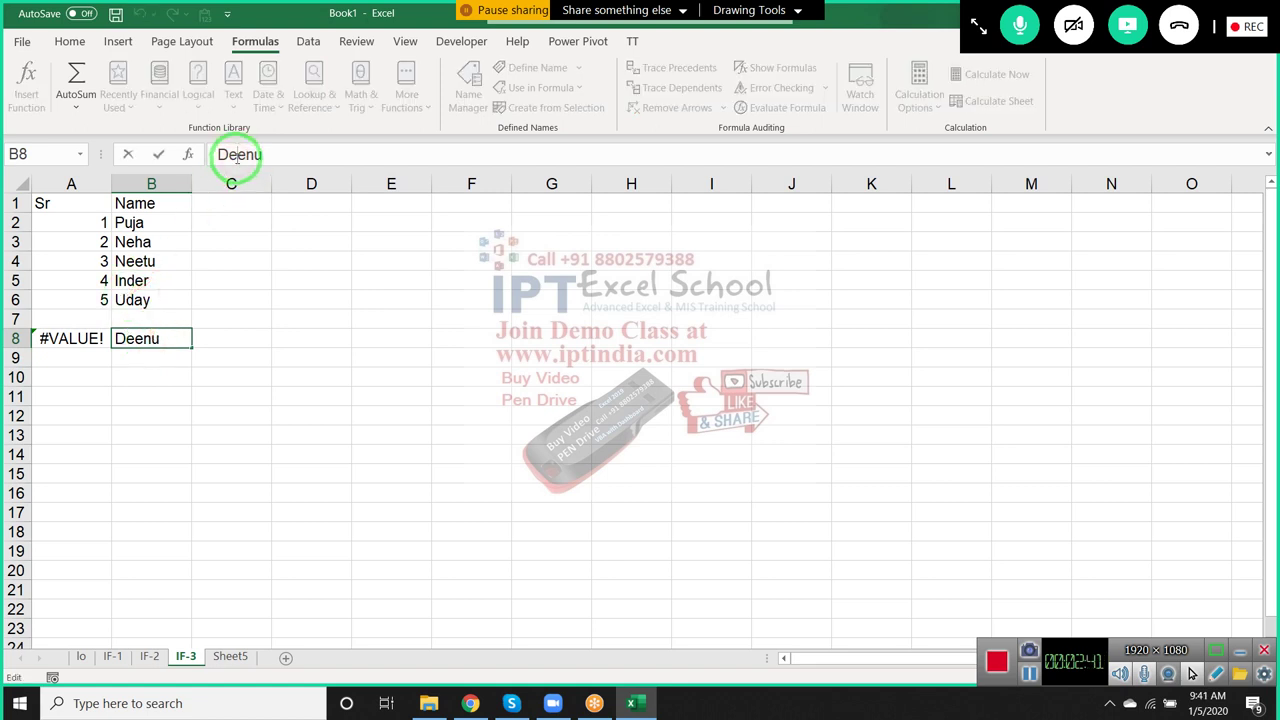
{"action": "left_click", "coordinate": [95, 340]}
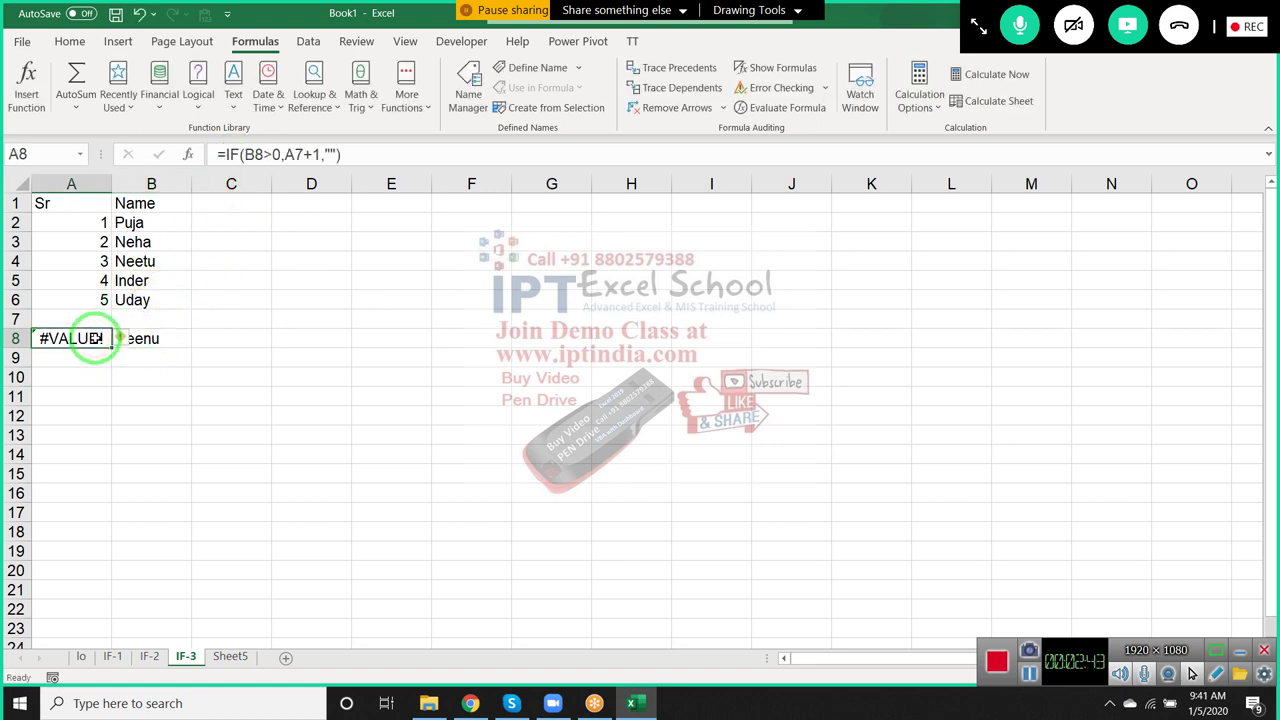
{"action": "double_click", "coordinate": [95, 340]}
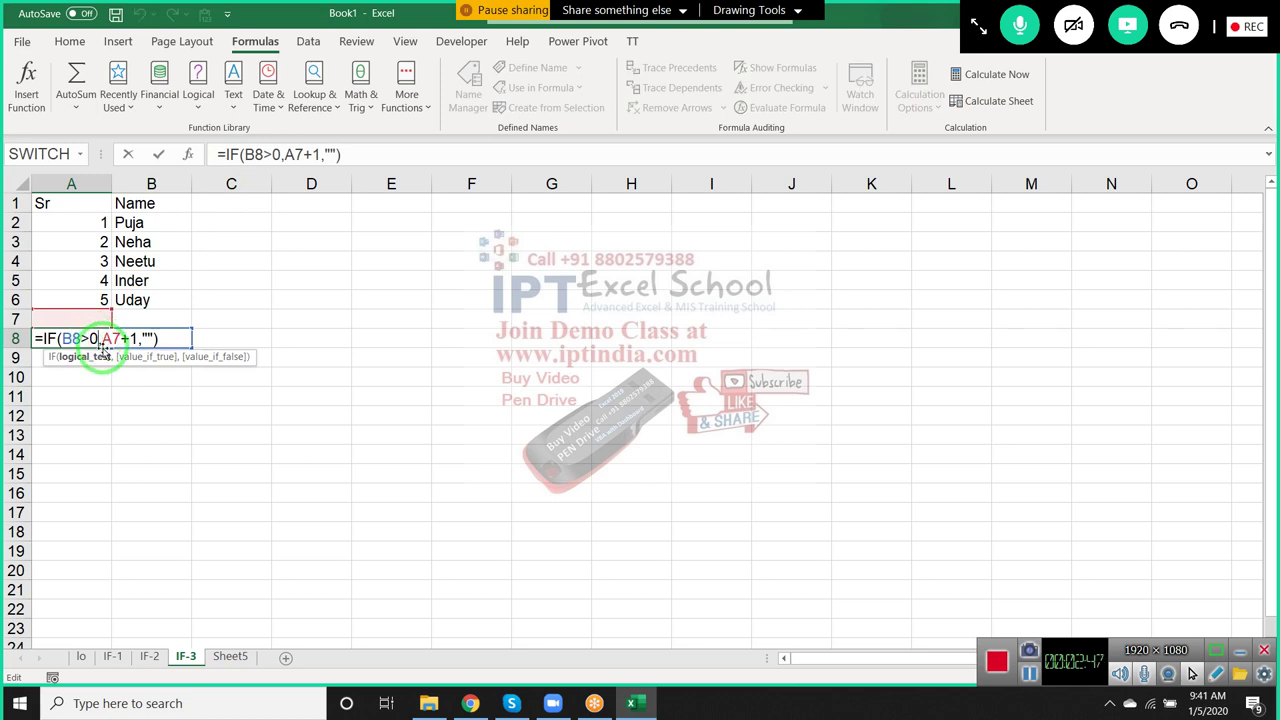
{"action": "key", "text": "Escape"}
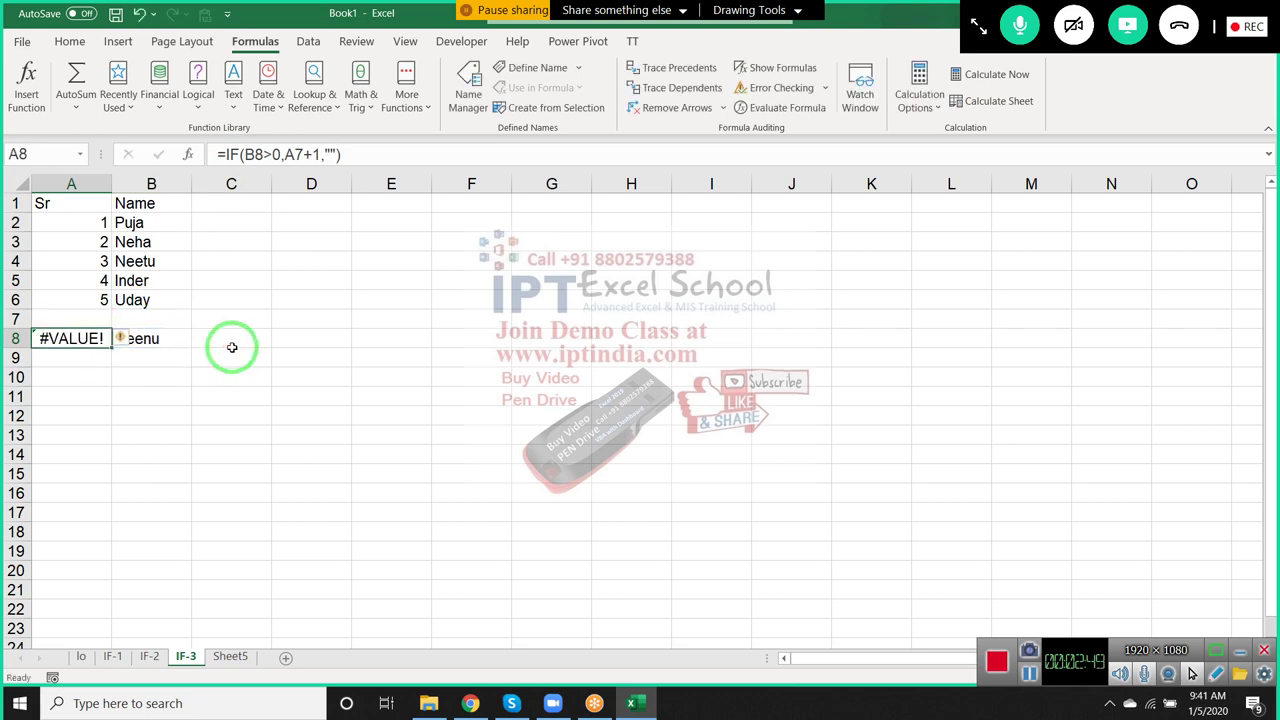
- Enter =MAX(A2:A7) in C2 to get 5, then clear it again
{"action": "left_click", "coordinate": [166, 224]}
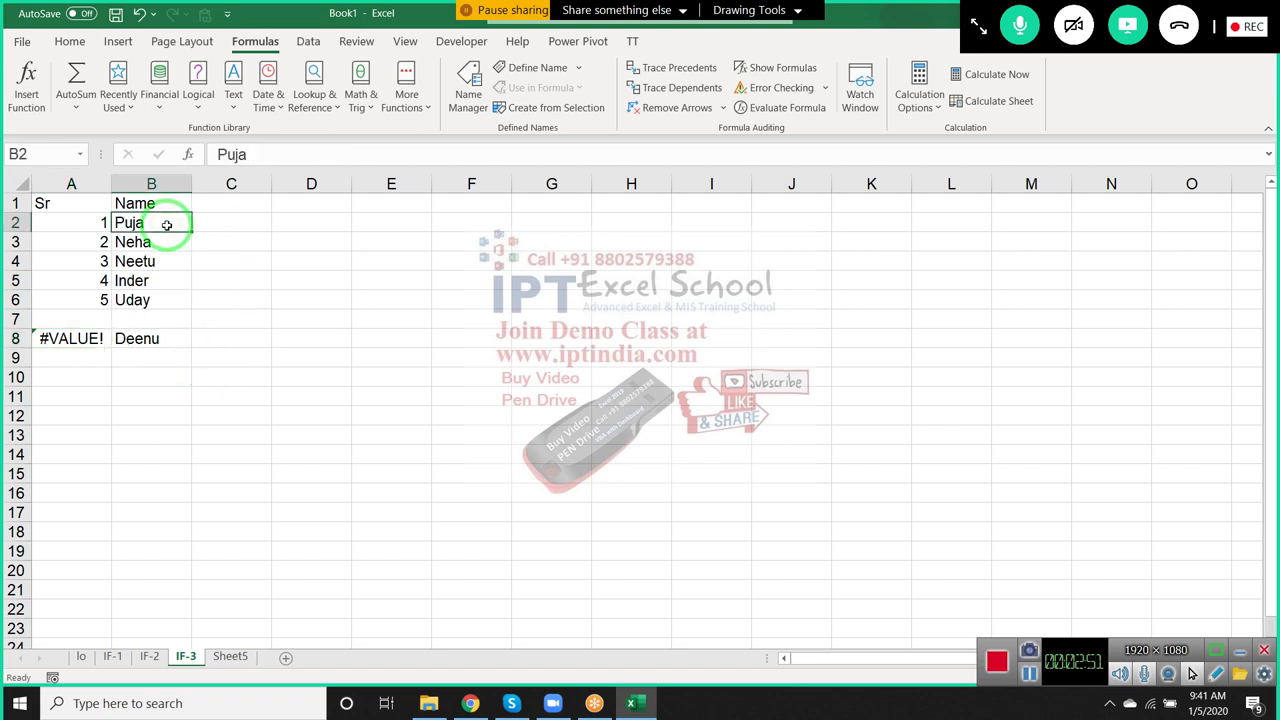
{"action": "left_click", "coordinate": [202, 223]}
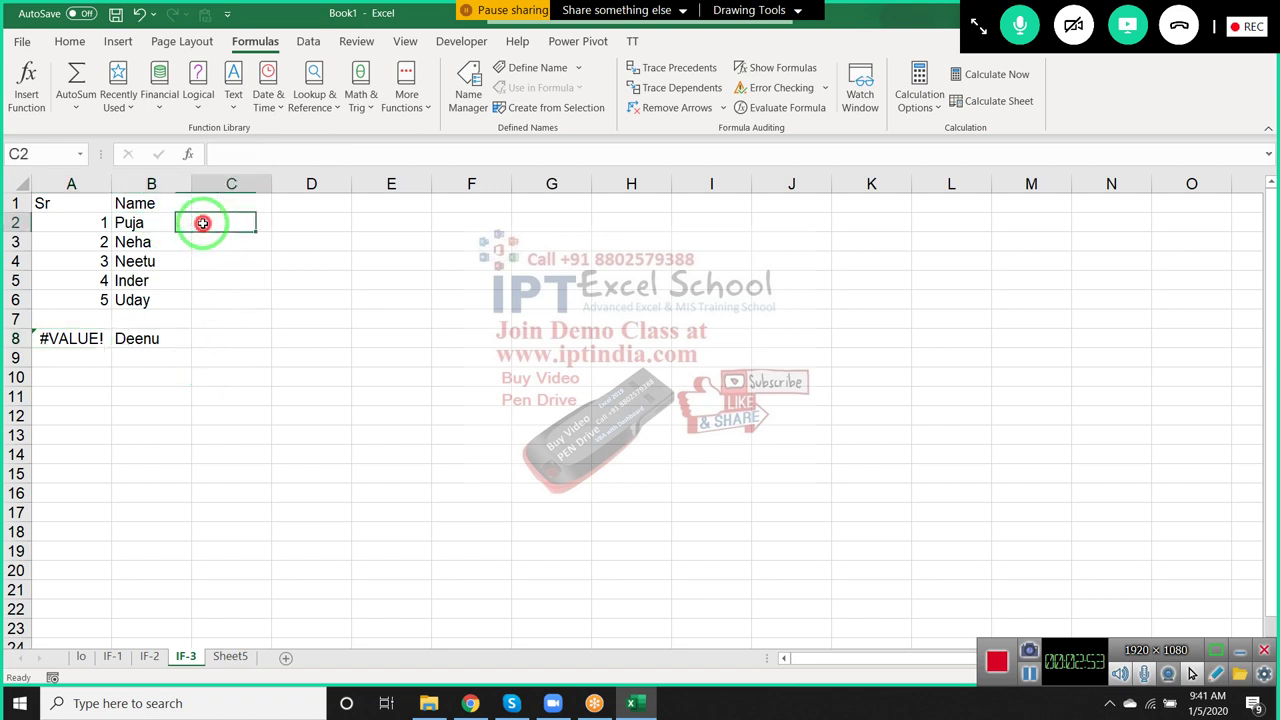
{"action": "type", "text": "=m"}
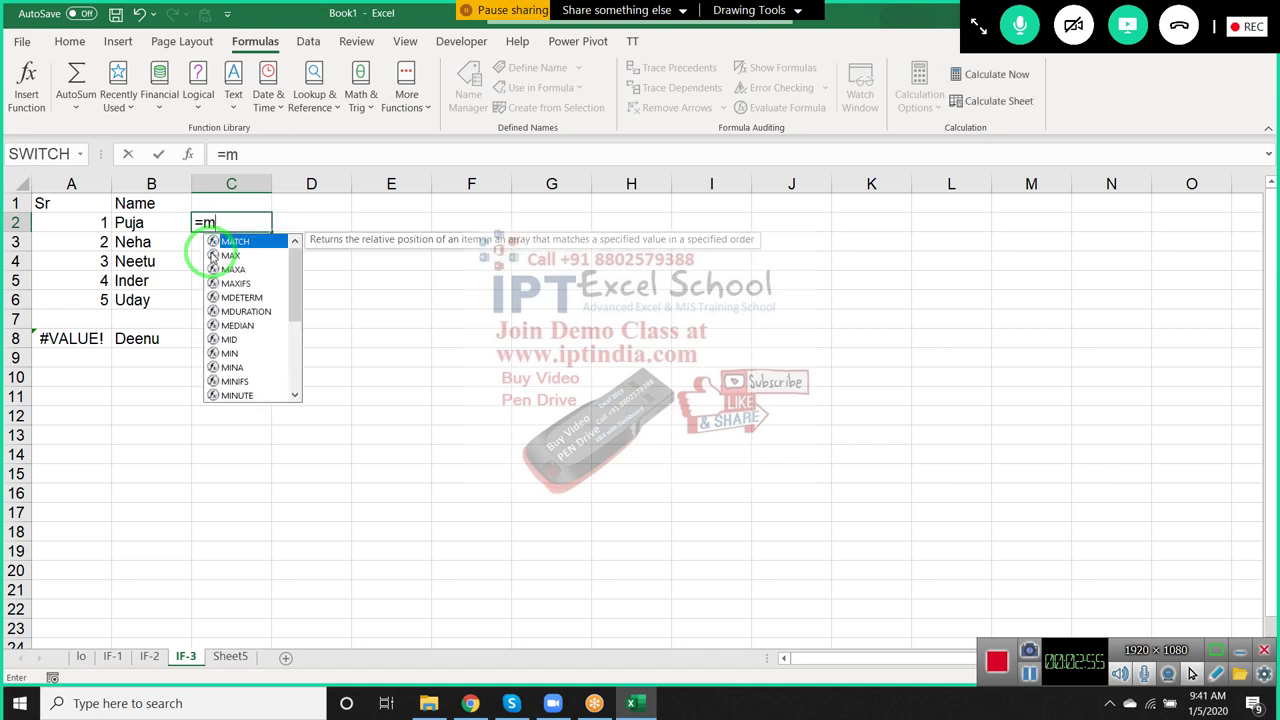
{"action": "type", "text": "a"}
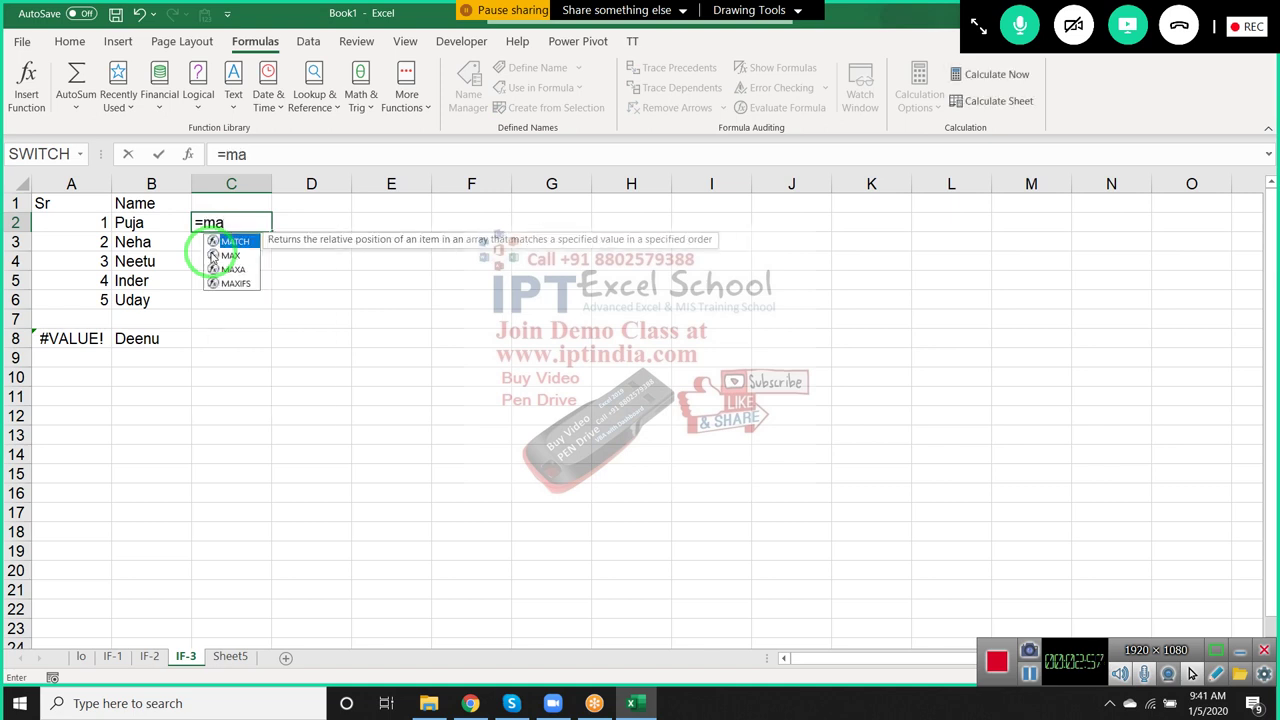
{"action": "type", "text": "x"}
{"action": "key", "text": "Tab"}
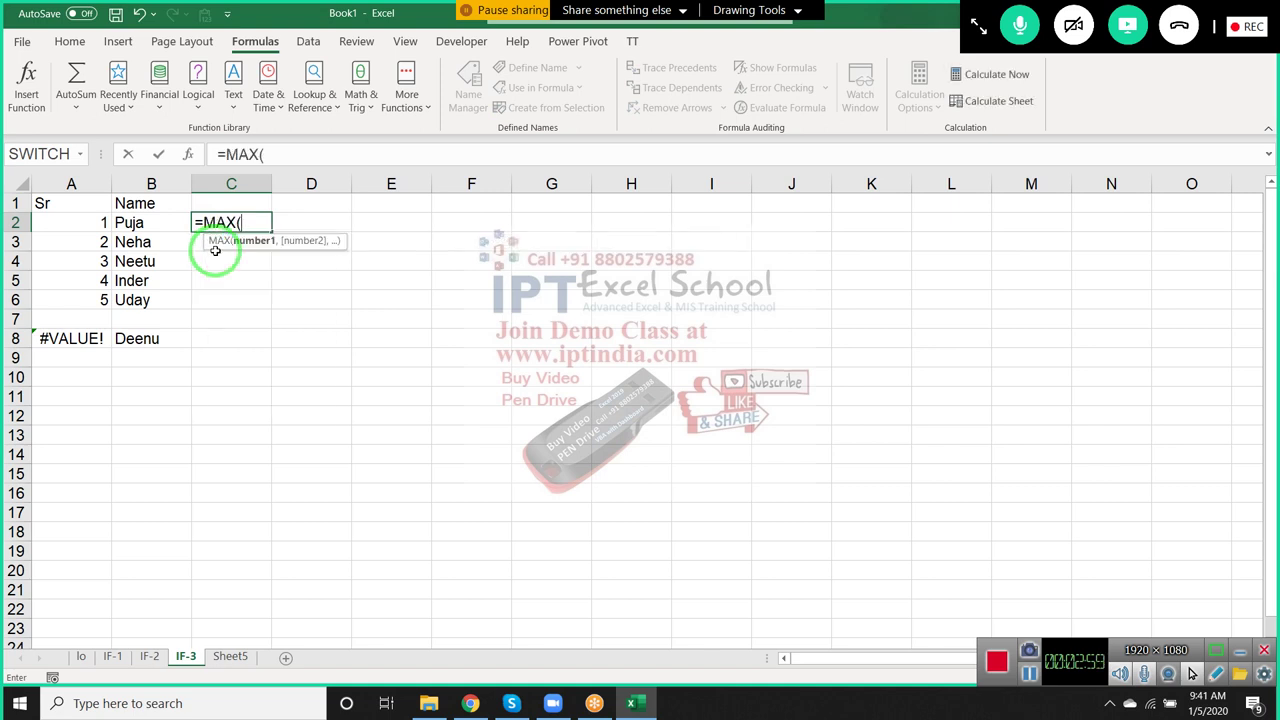
{"action": "left_click_drag", "start_coordinate": [88, 222], "coordinate": [86, 318]}
{"action": "key", "text": "Return"}
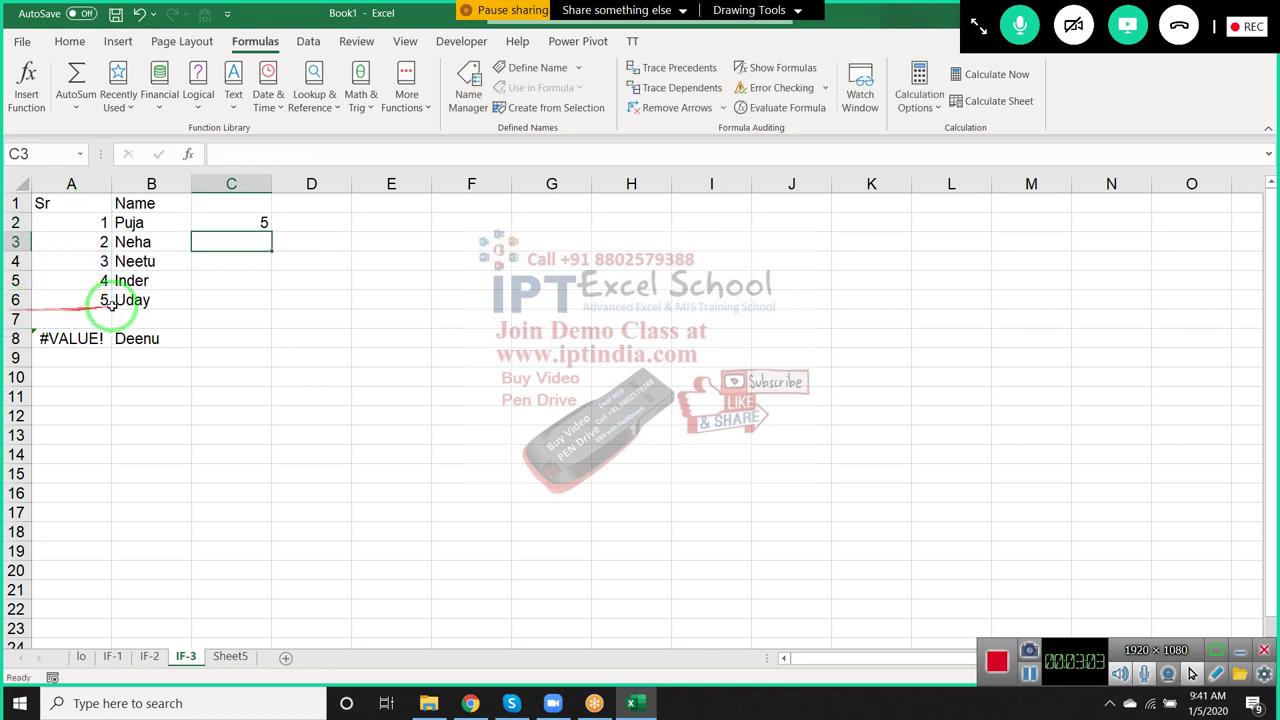
{"action": "left_click", "coordinate": [254, 221]}
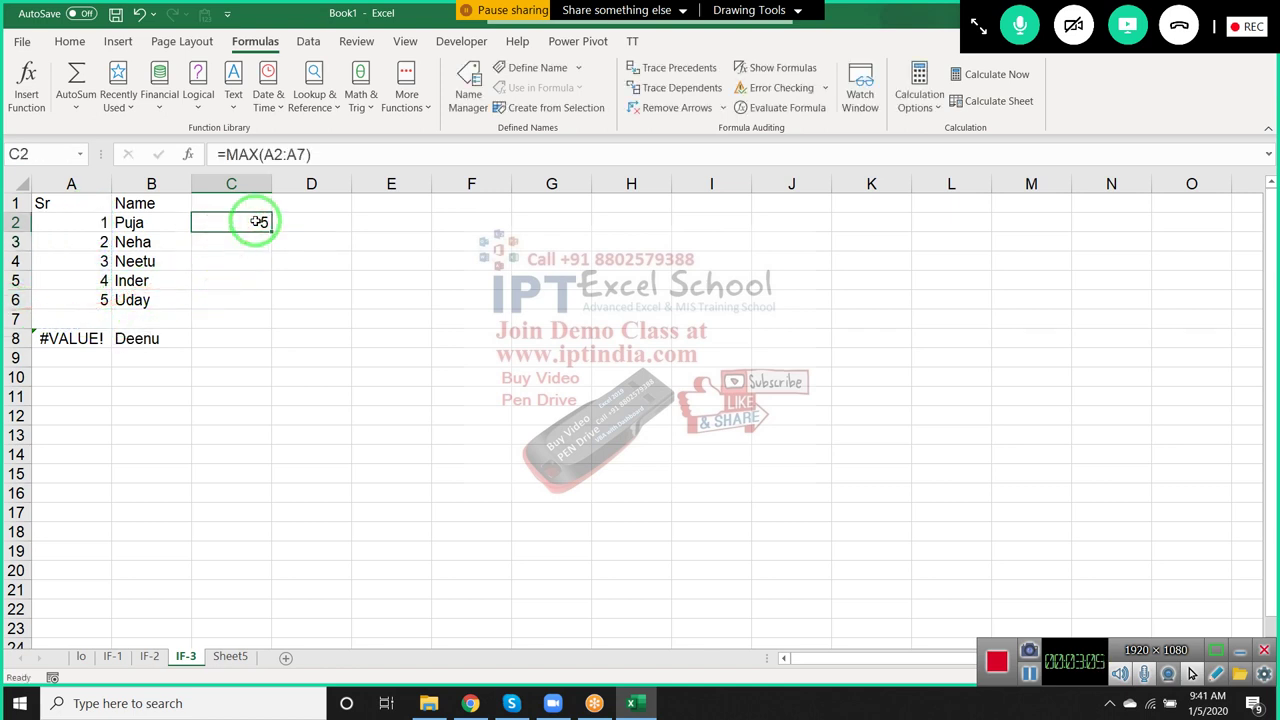
{"action": "key", "text": "Delete"}
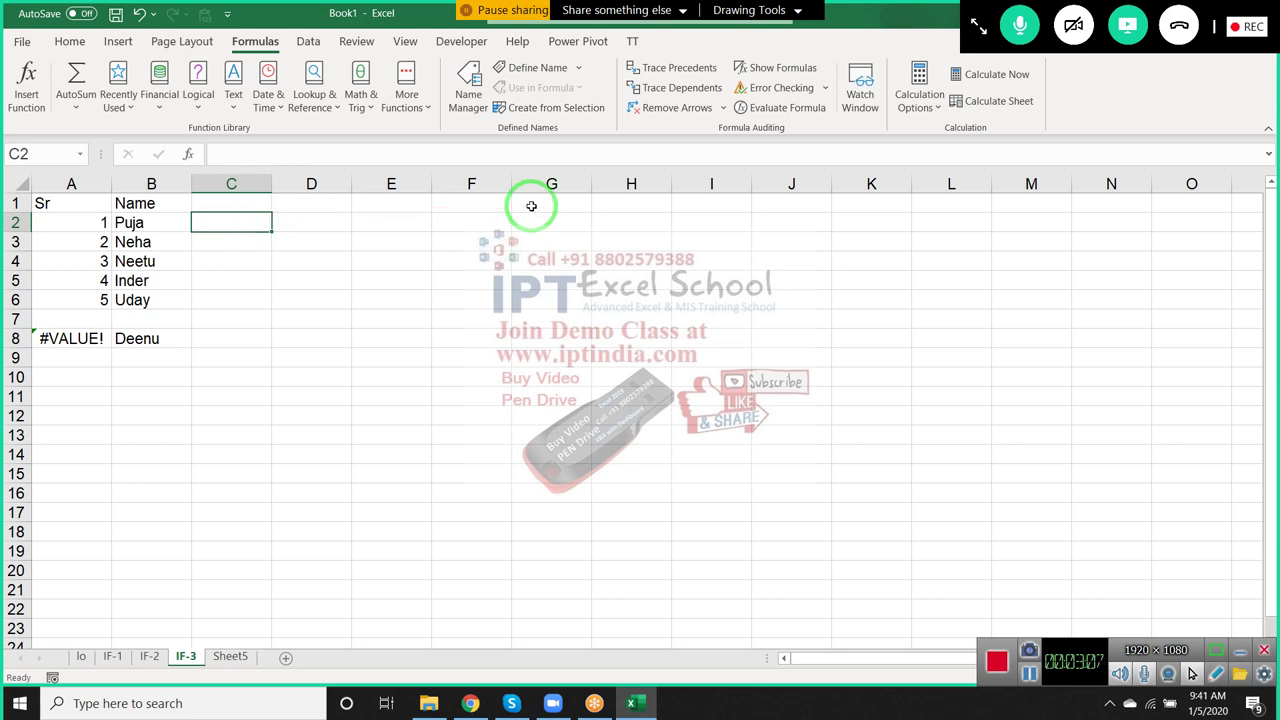
- Start C2's formula with an IF test B2>0 and a MAX over C1
{"action": "type", "text": "="}
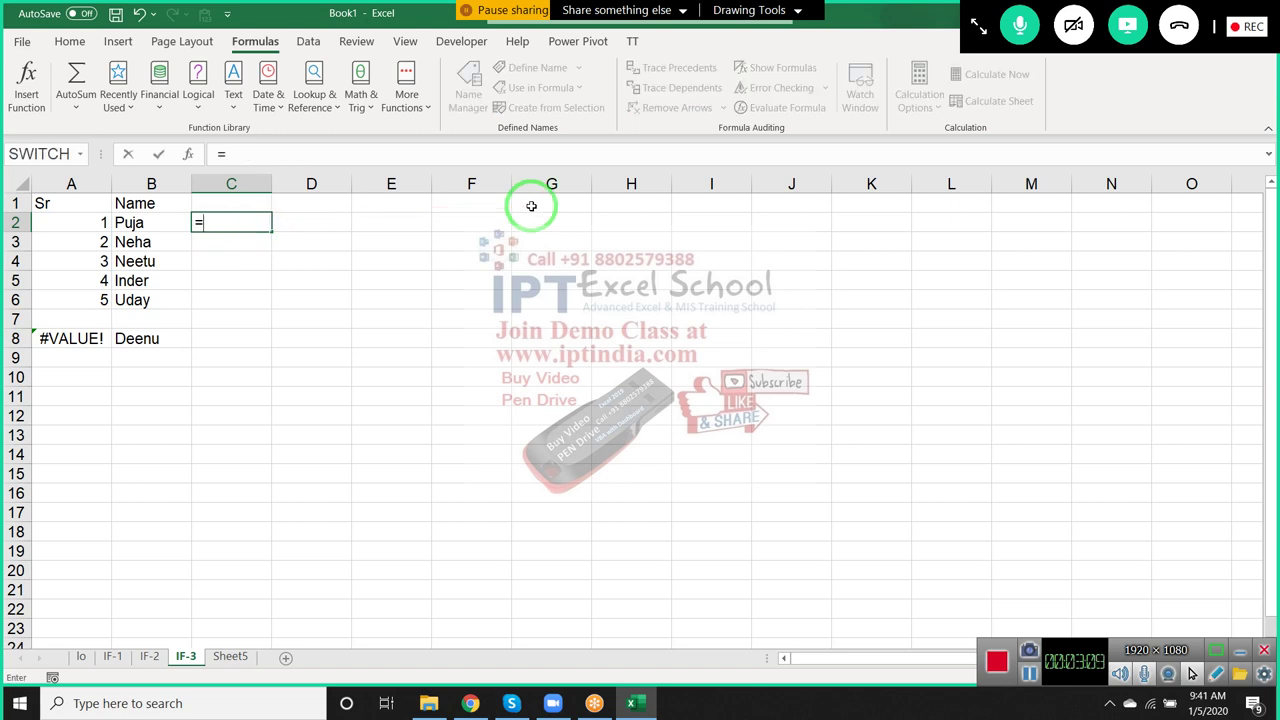
{"action": "type", "text": "IF("}
{"action": "key", "text": "Left"}
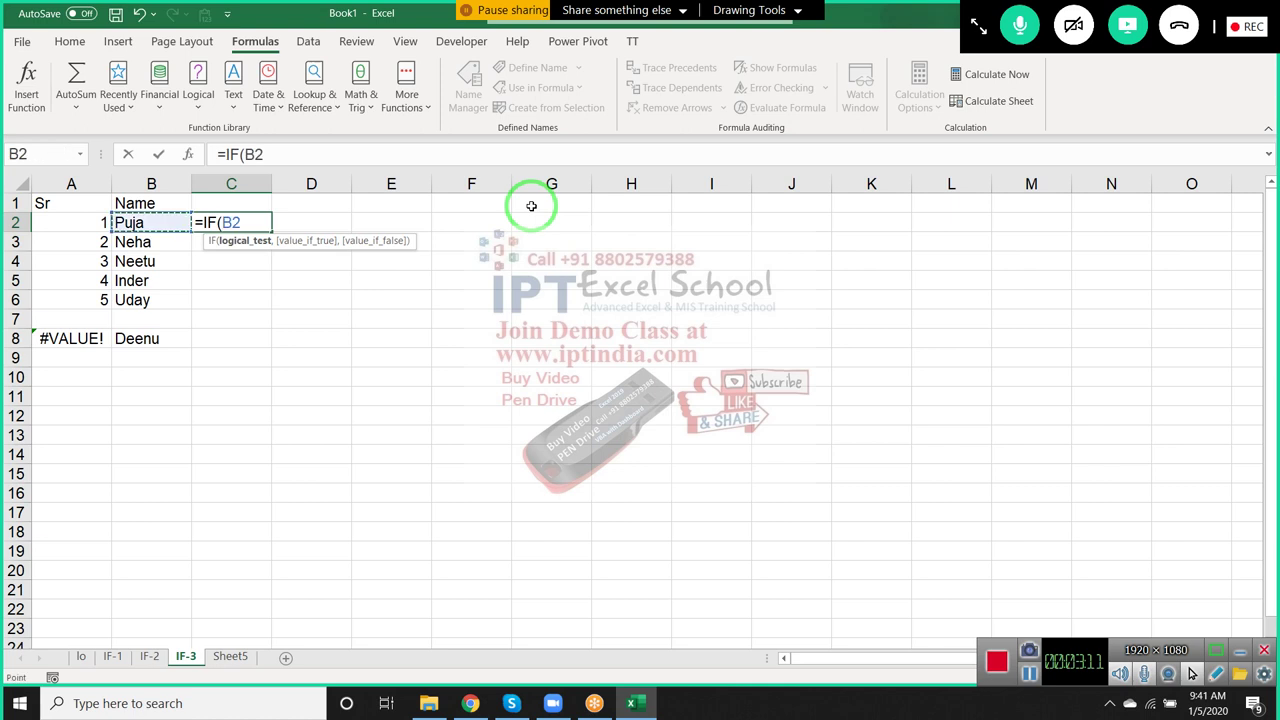
{"action": "type", "text": ">"}
{"action": "type", "text": "0,"}
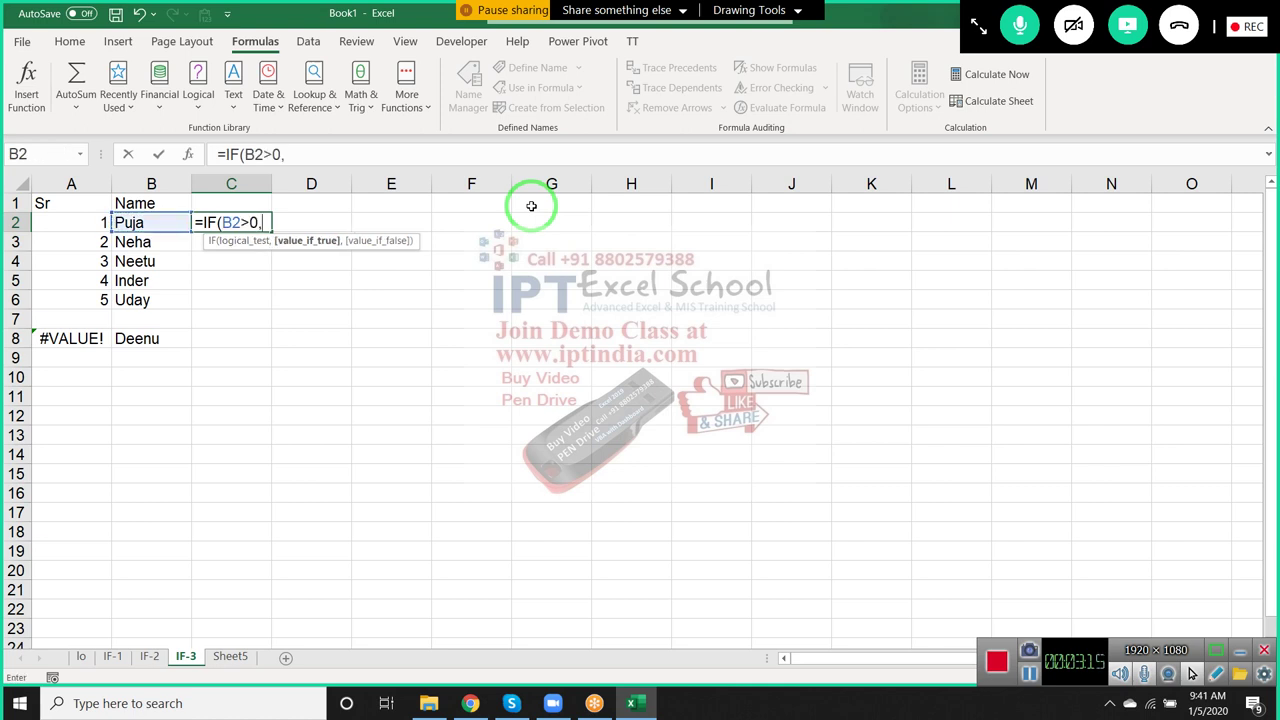
{"action": "type", "text": "max"}
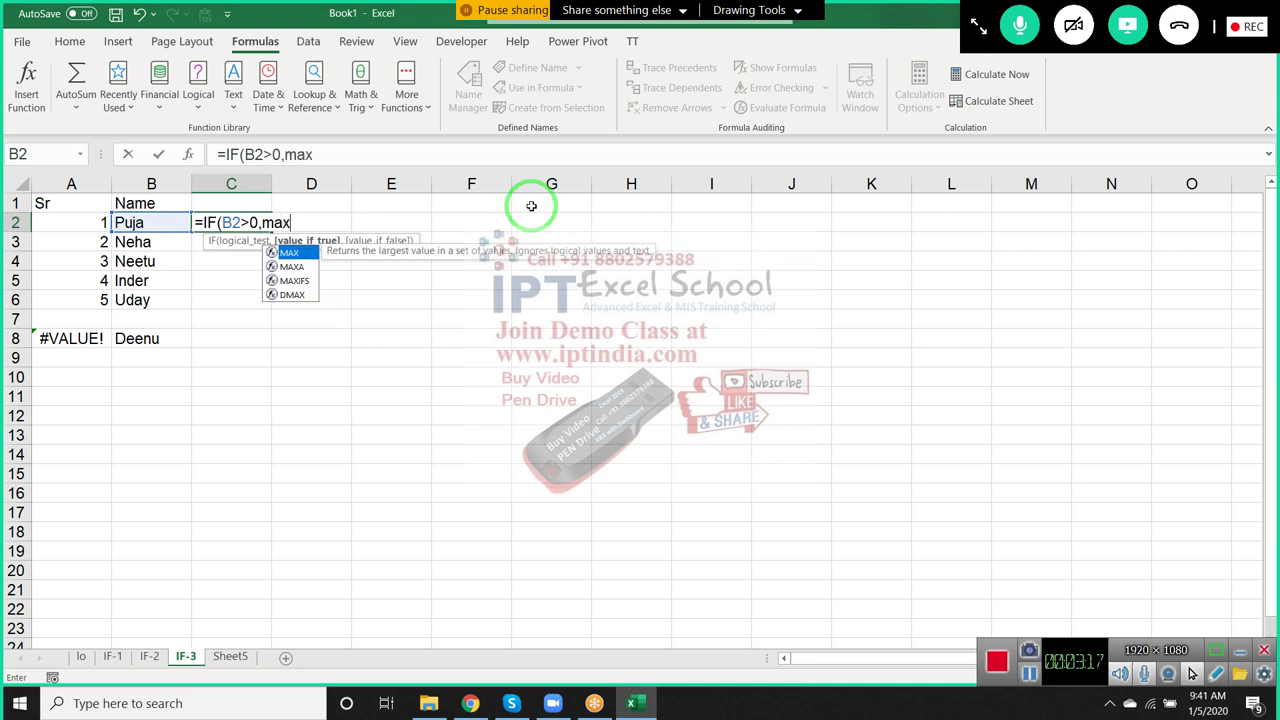
{"action": "key", "text": "Tab"}
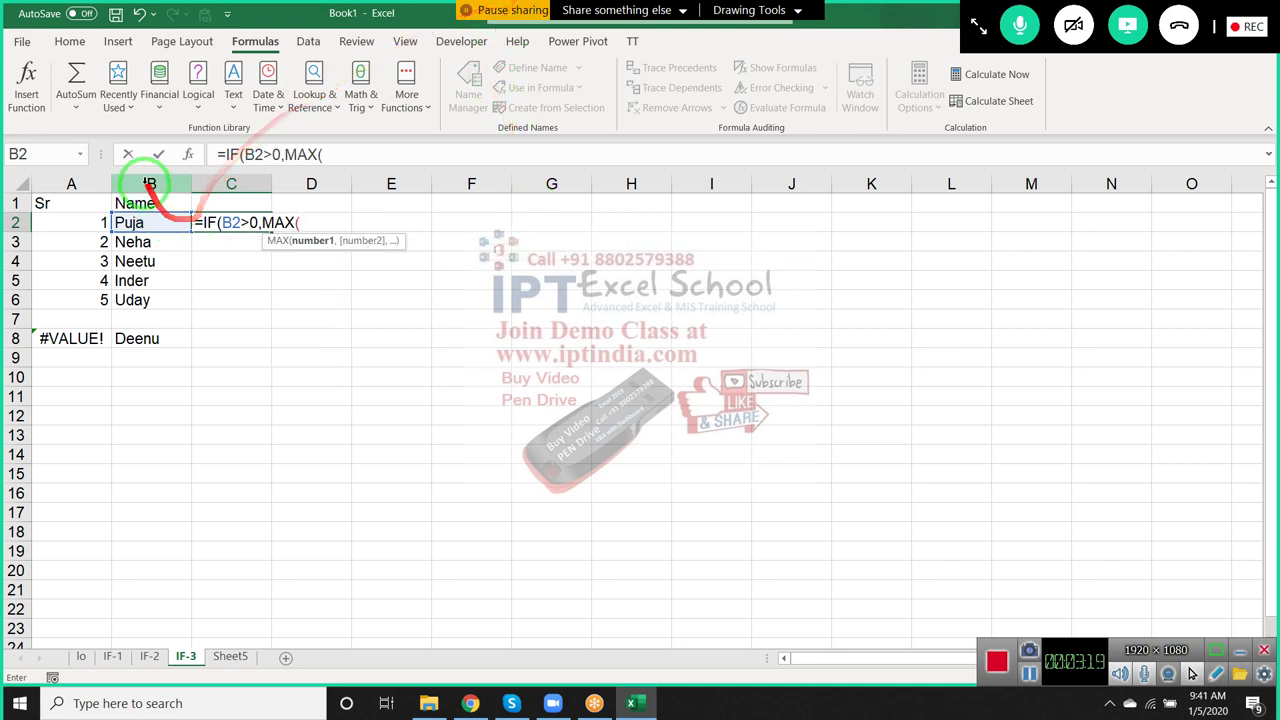
{"action": "left_click", "coordinate": [150, 184]}
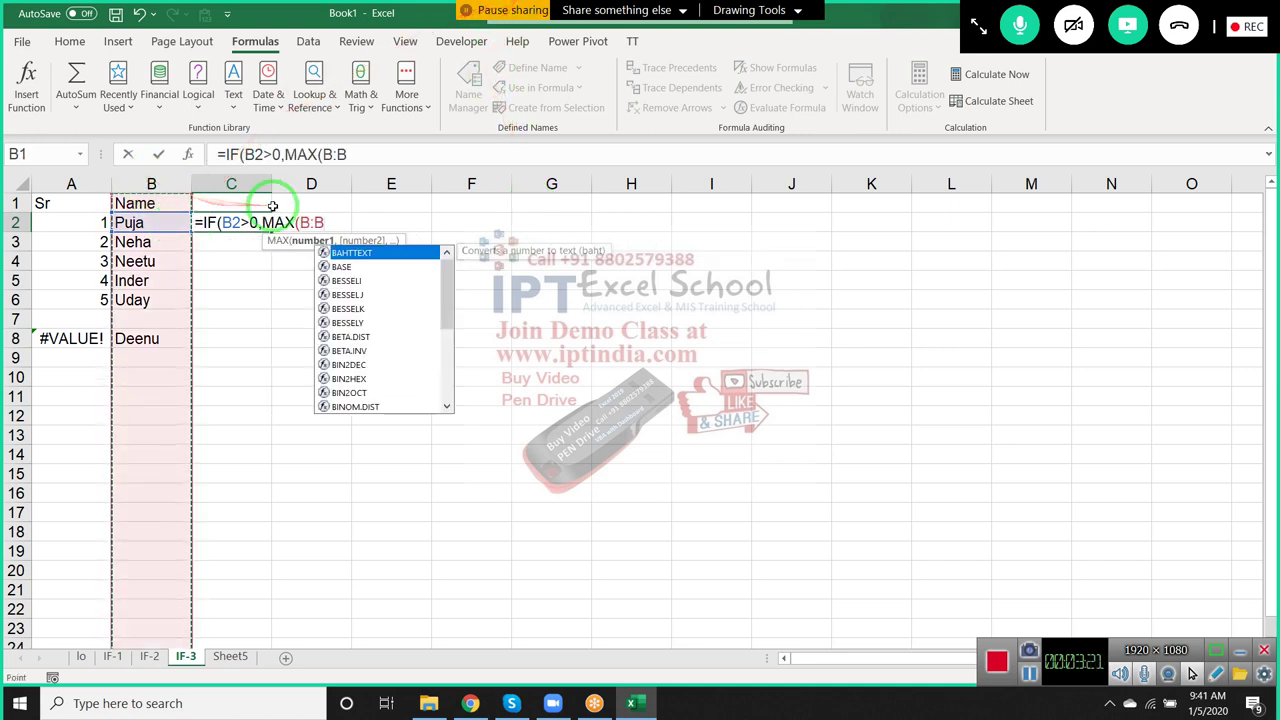
{"action": "key", "text": "BackSpace"}
{"action": "key", "text": "BackSpace"}
{"action": "key", "text": "BackSpace"}
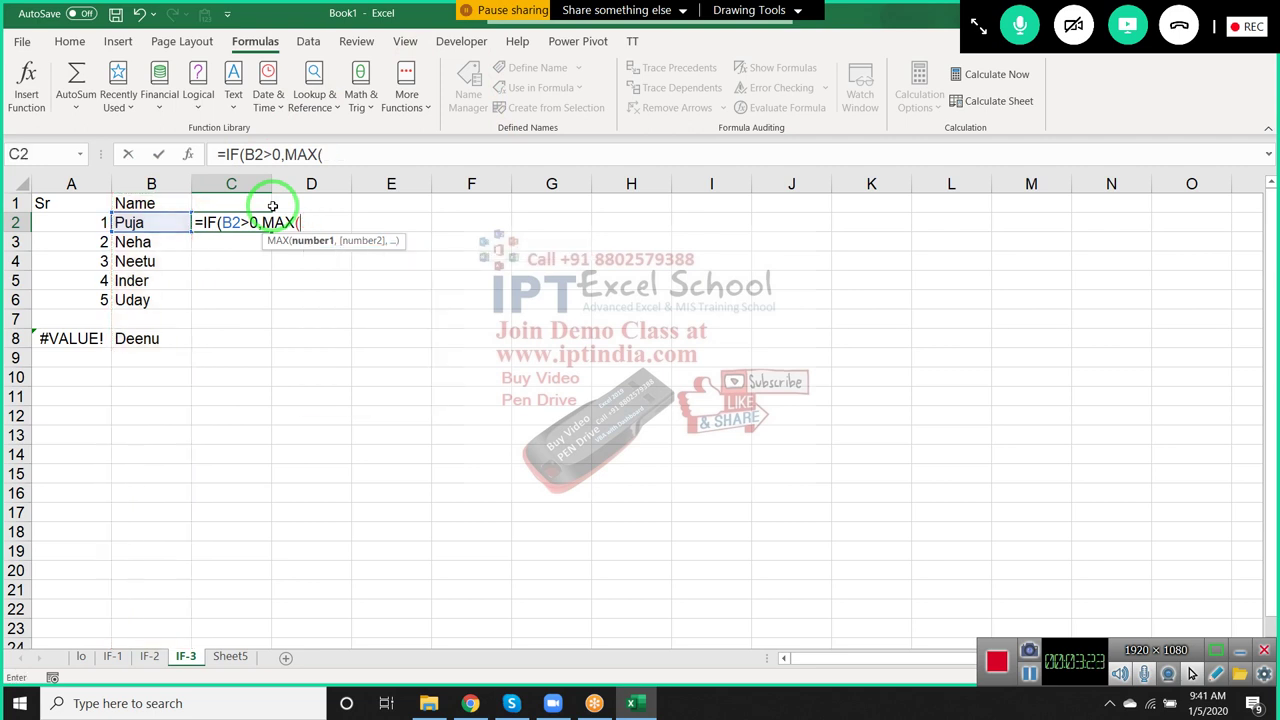
{"action": "left_click", "coordinate": [259, 202]}
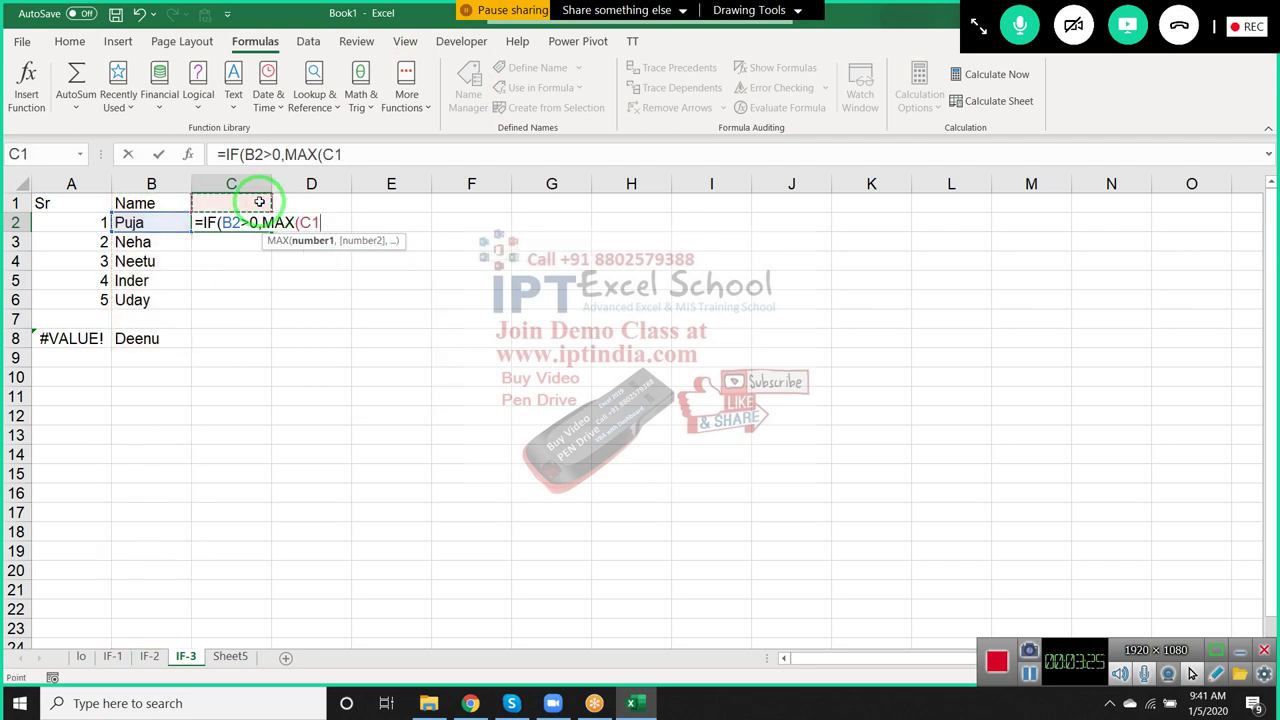
{"action": "type", "text": ","}
{"action": "type", "text": "C1"}
{"action": "type", "text": ")"}
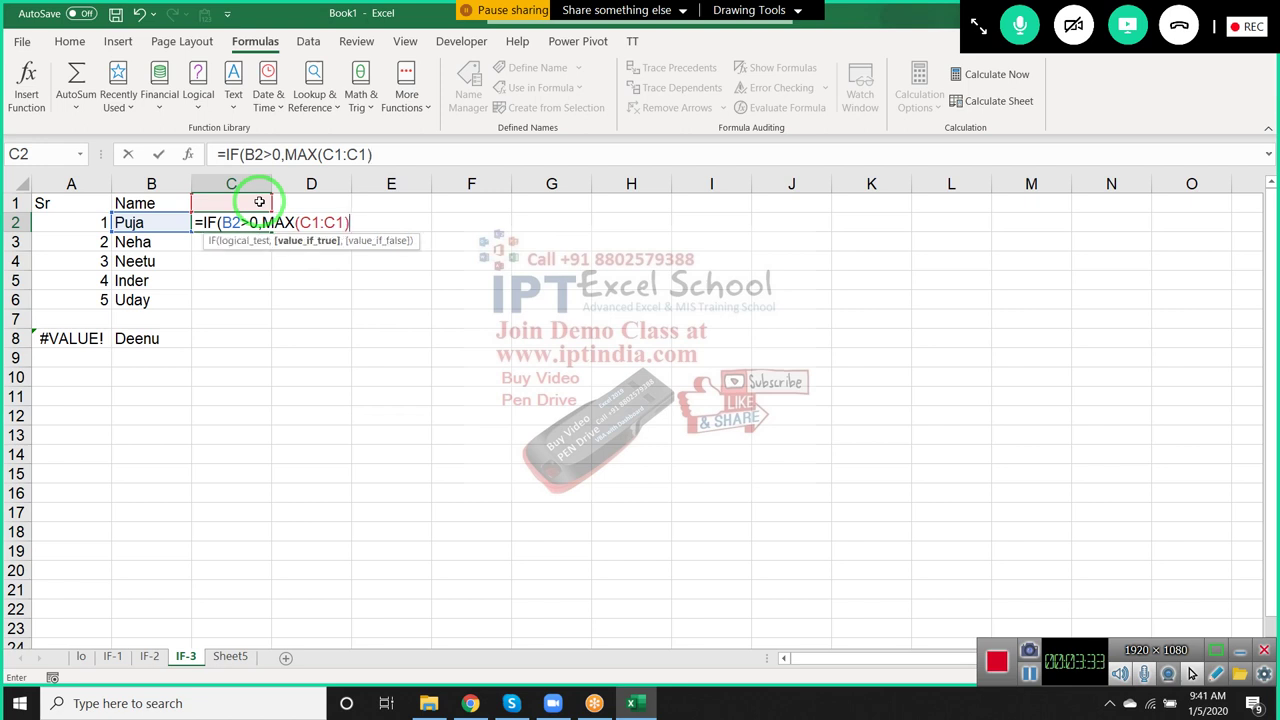
- Make the range start $C$1 absolute and commit =IF(B2>0,MAX($C$1:C1)+1,"") in C2
{"action": "left_click", "coordinate": [309, 222]}
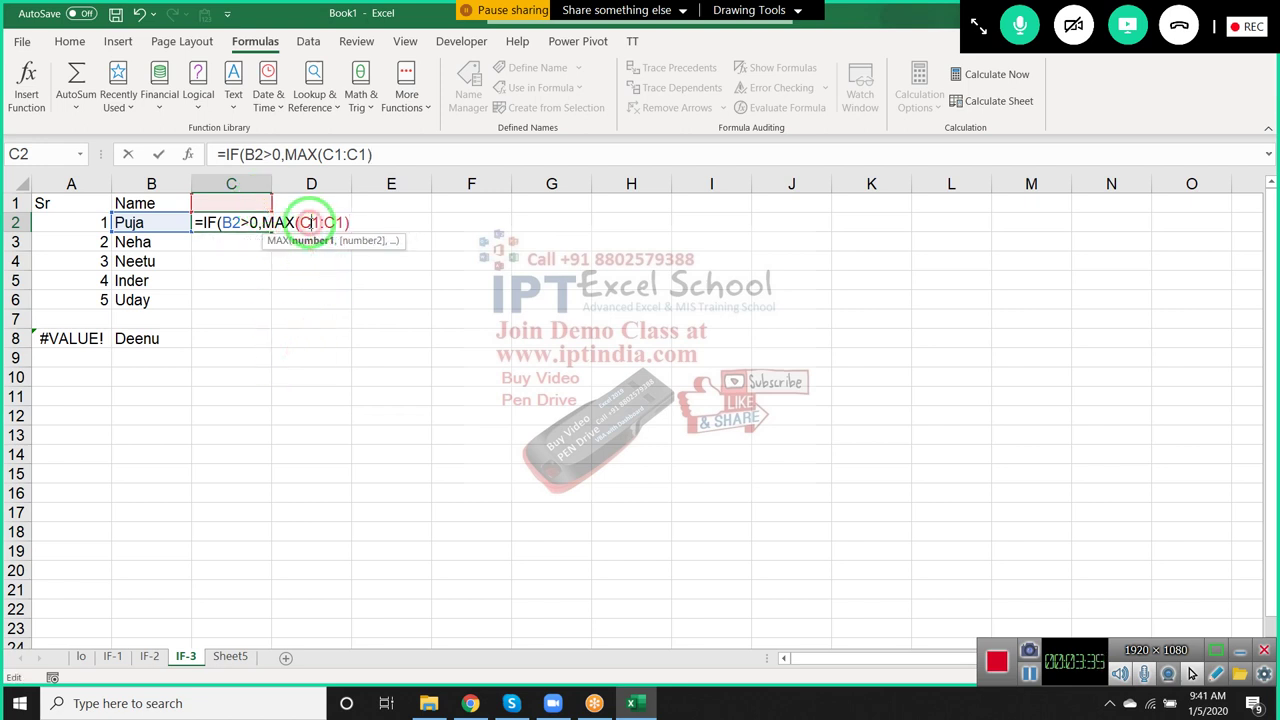
{"action": "key", "text": "F4"}
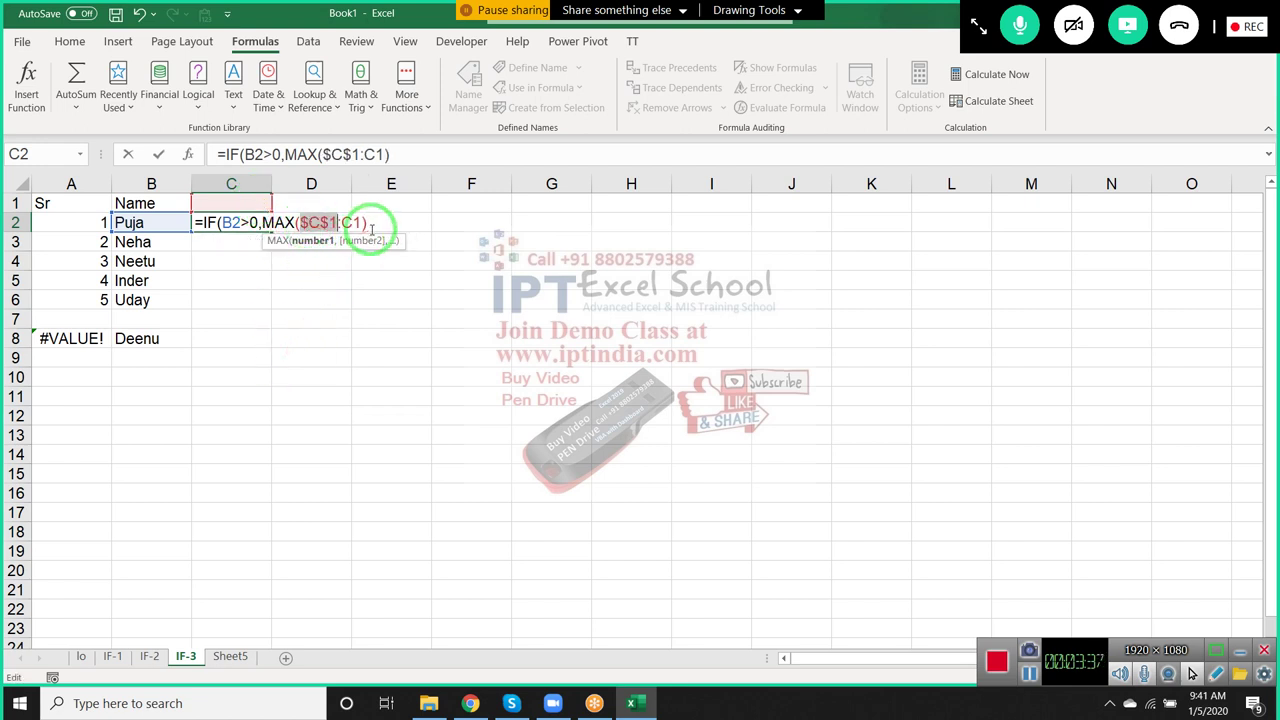
{"action": "left_click", "coordinate": [371, 224]}
{"action": "type", "text": "+1,\"\""}
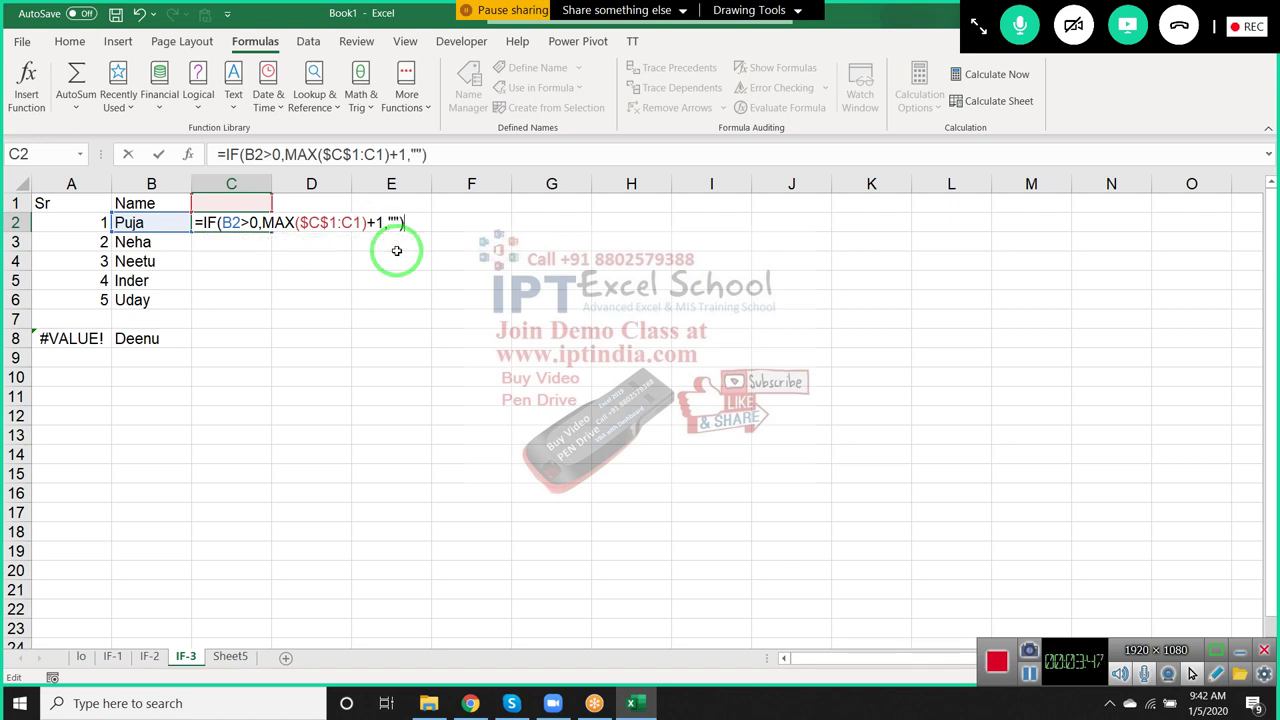
{"action": "key", "text": "ctrl+Return"}
{"action": "key", "text": "shift+Down"}
{"action": "key", "text": "shift+Down"}
- Fill the formula down to C10 and check C3's expanding $C$1:C2 range
{"action": "key", "text": "shift+Down"}
{"action": "key", "text": "shift+Down"}
{"action": "key", "text": "shift+Down"}
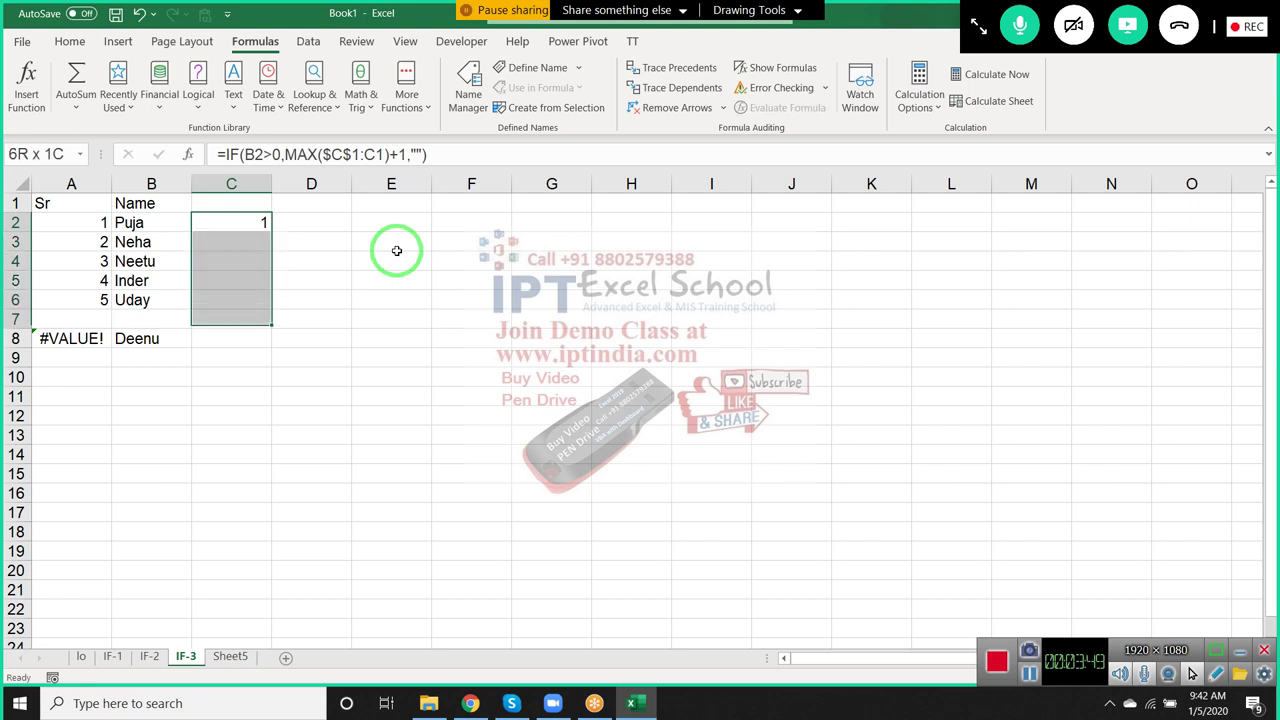
{"action": "key", "text": "shift+Down"}
{"action": "key", "text": "shift+Down"}
{"action": "key", "text": "shift+Down"}
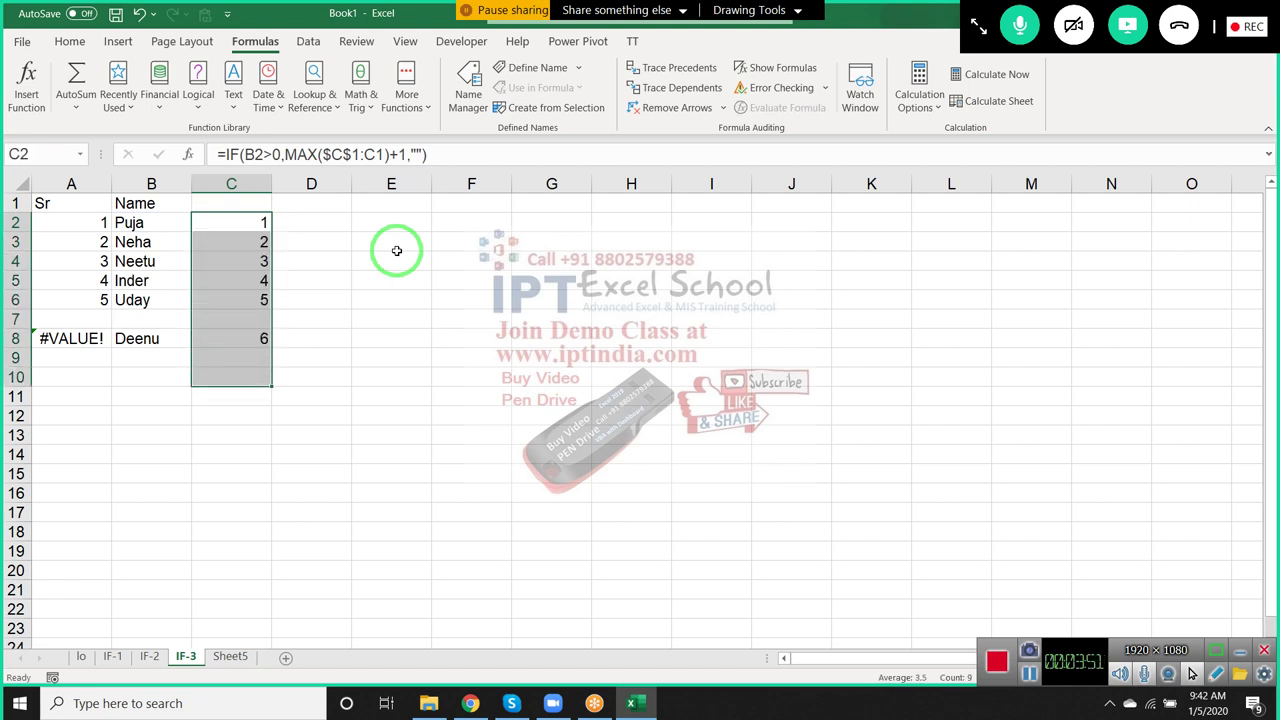
{"action": "left_click", "coordinate": [250, 221]}
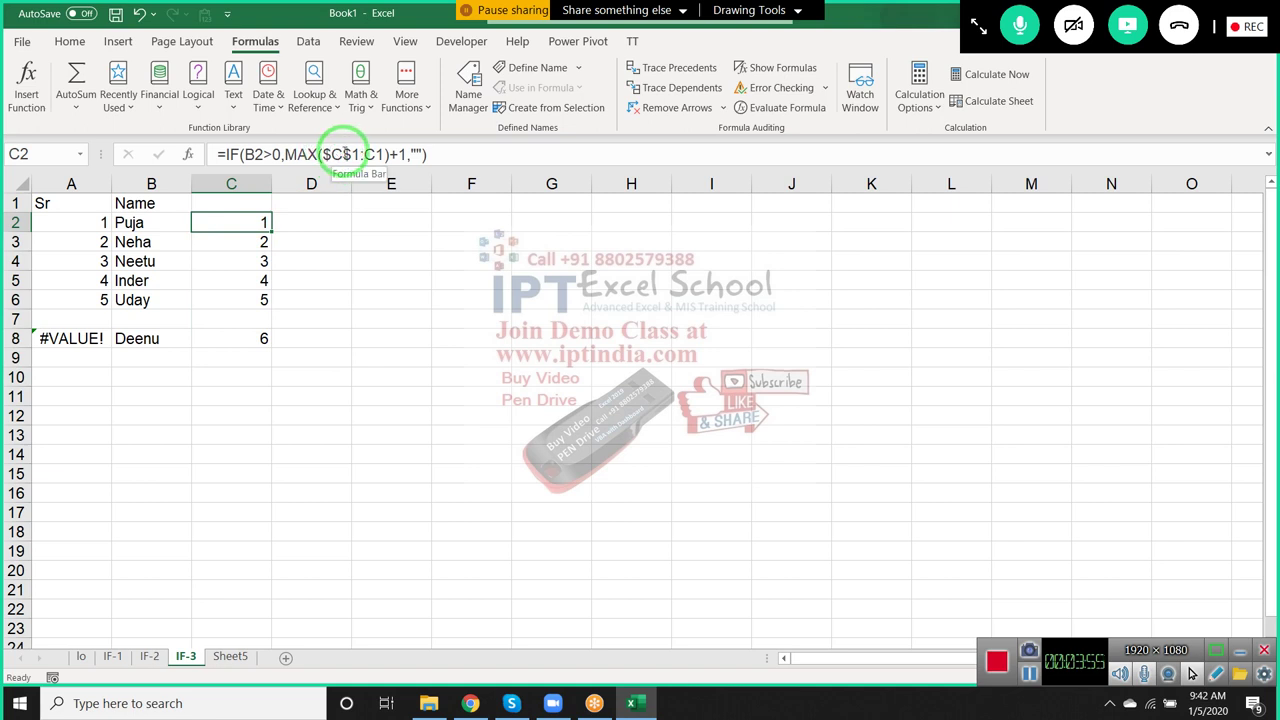
{"action": "left_click", "coordinate": [232, 240]}
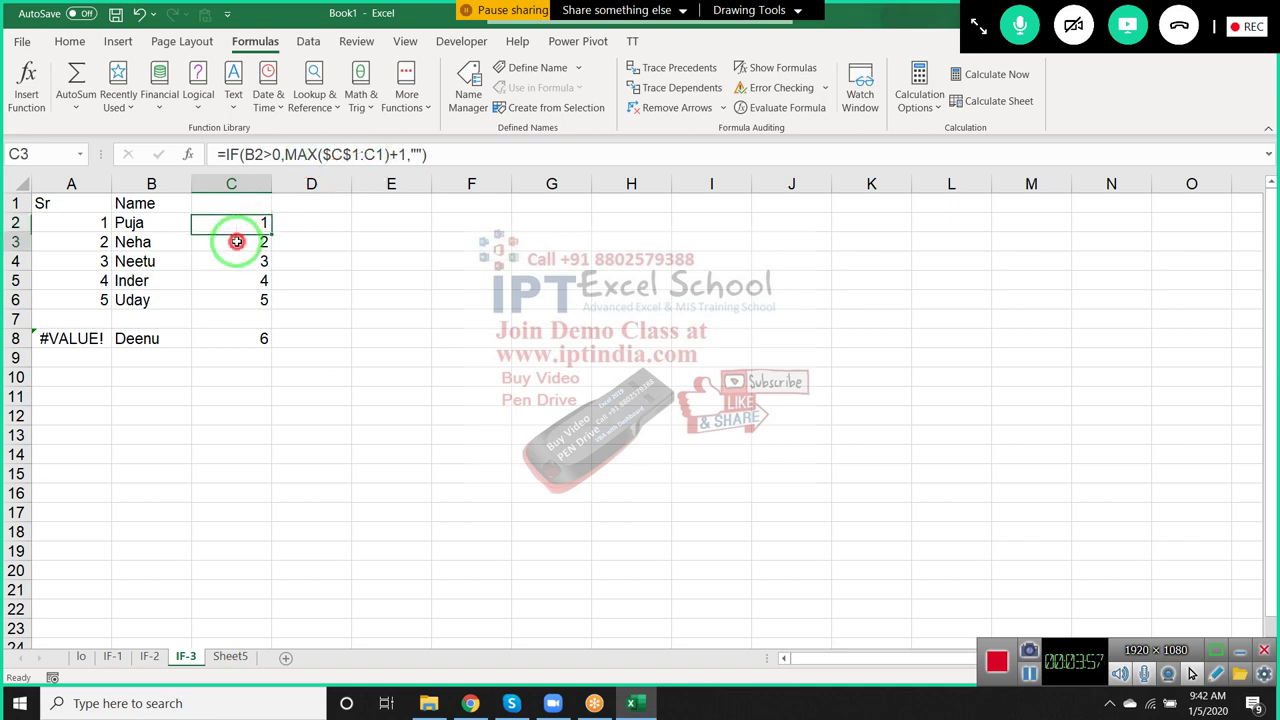
{"action": "double_click", "coordinate": [238, 240]}
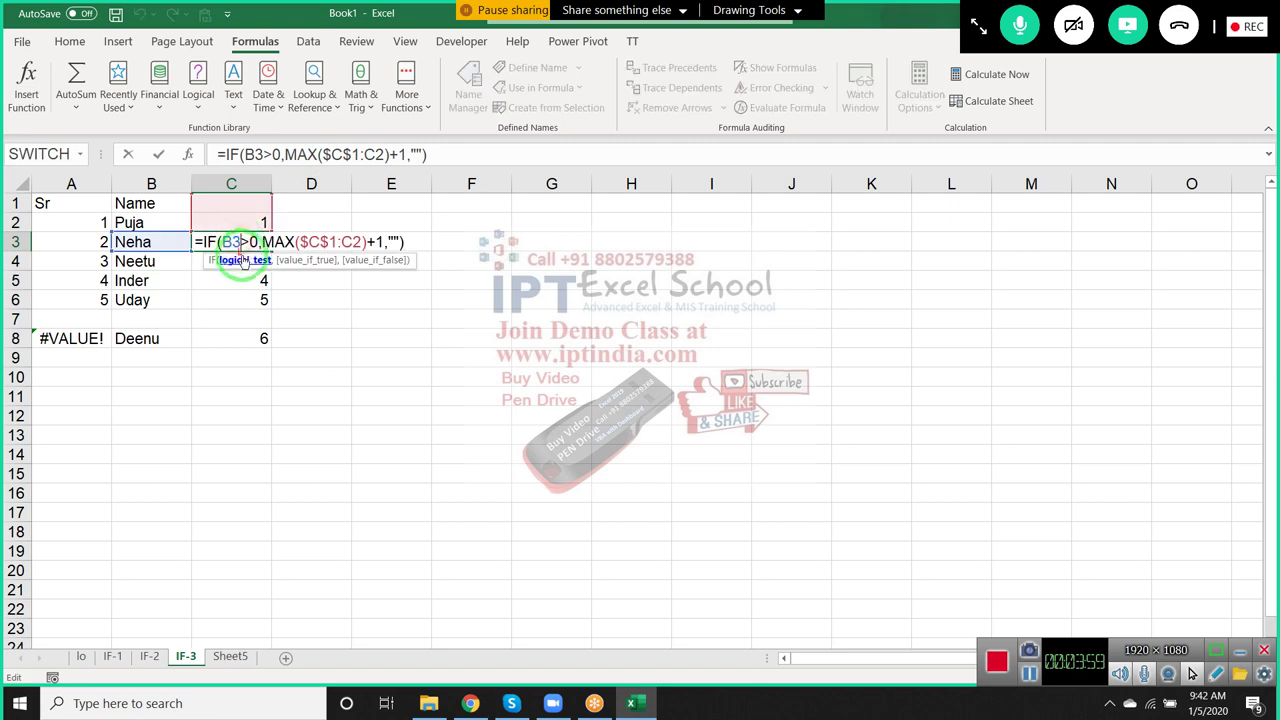
{"action": "left_click_drag", "start_coordinate": [298, 241], "coordinate": [366, 241]}
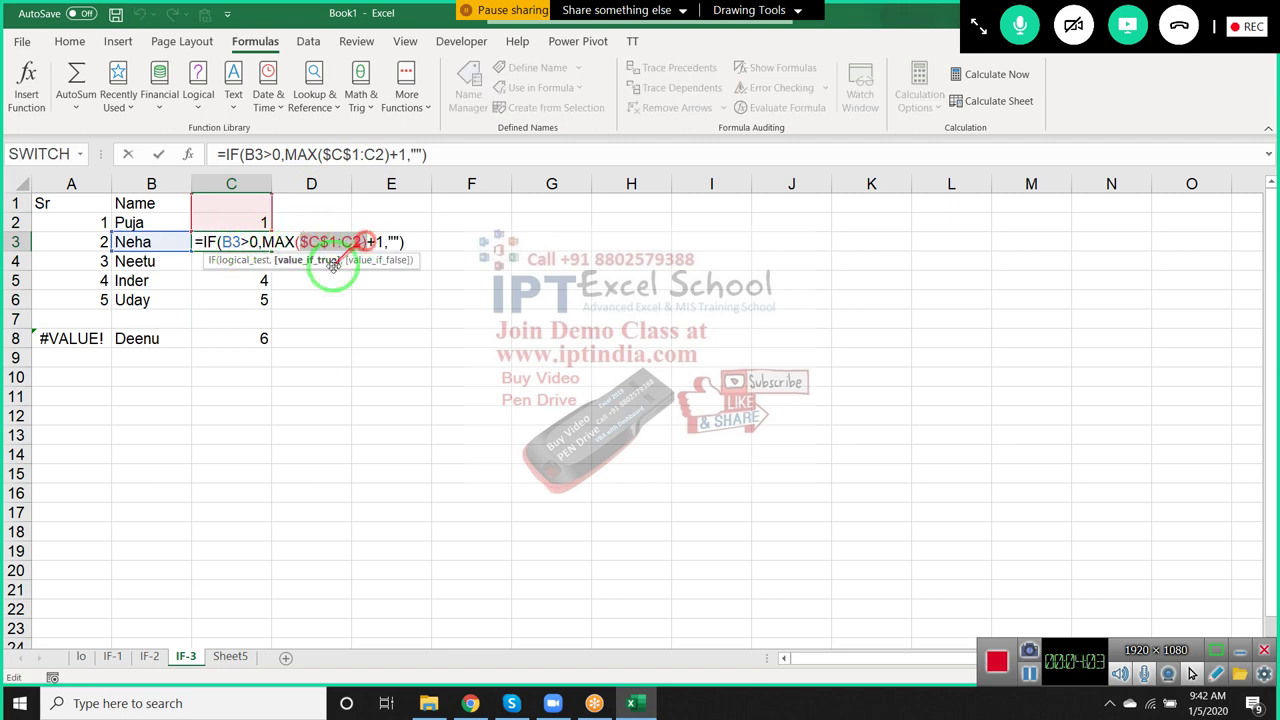
{"action": "key", "text": "ctrl+Return"}
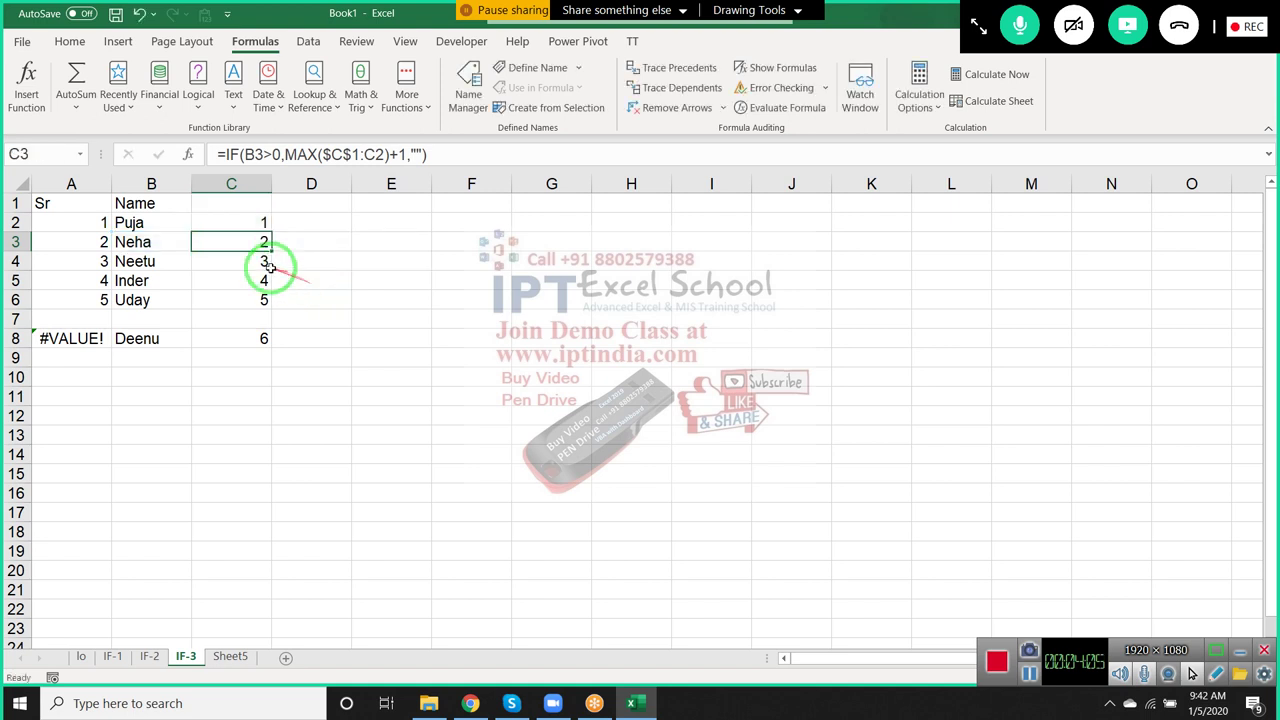
- Review the numbering formulas in C4 through C6
{"action": "left_click", "coordinate": [258, 260]}
{"action": "left_click", "coordinate": [250, 279]}
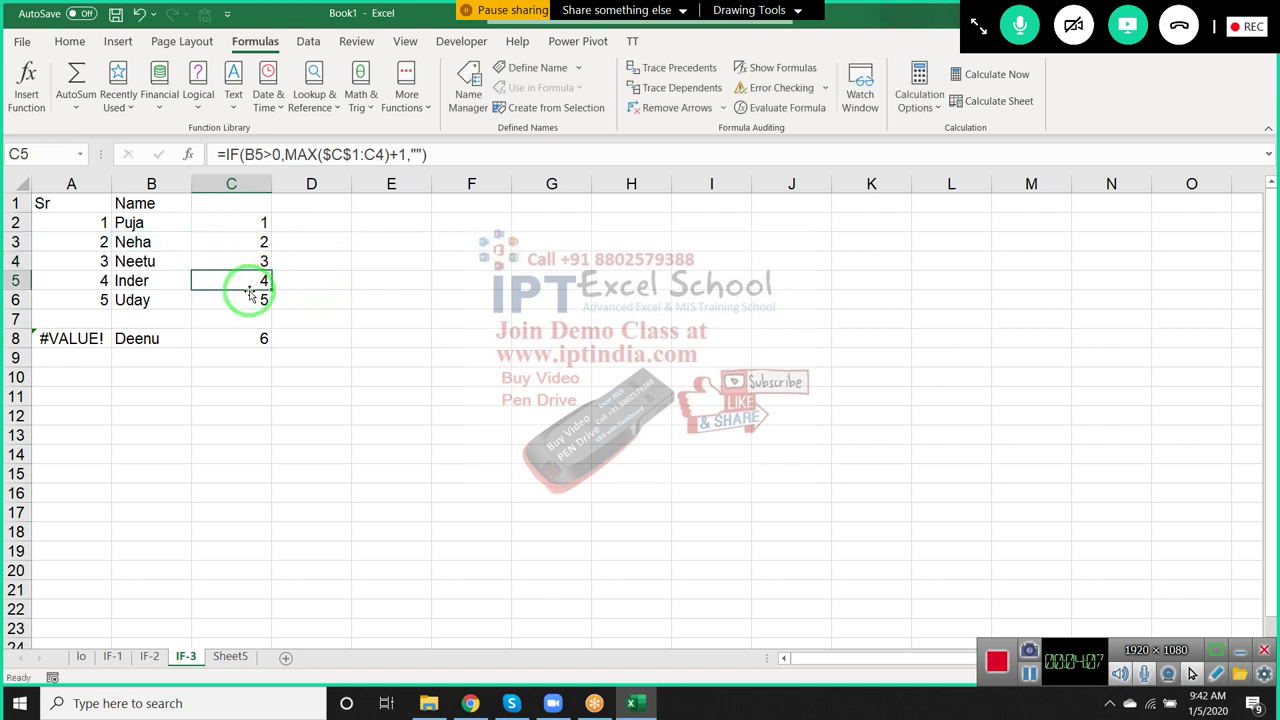
{"action": "left_click", "coordinate": [246, 301]}
{"action": "double_click", "coordinate": [246, 301]}
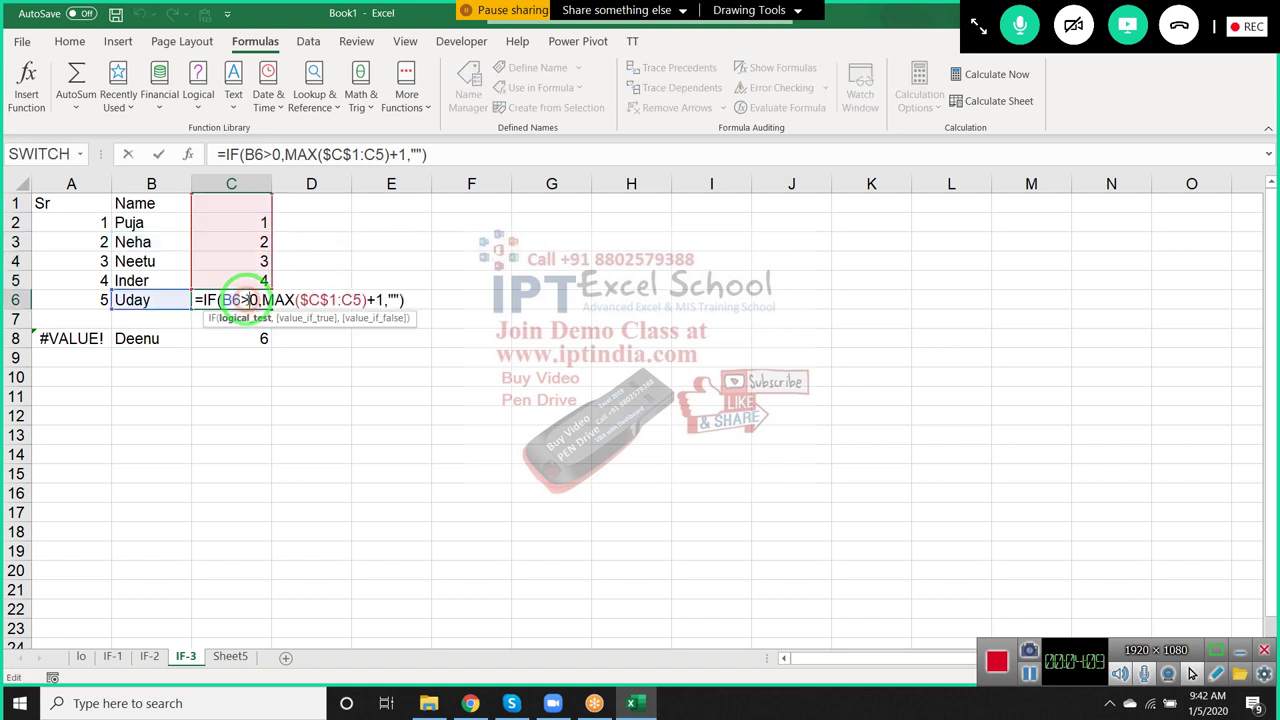
{"action": "key", "text": "Escape"}
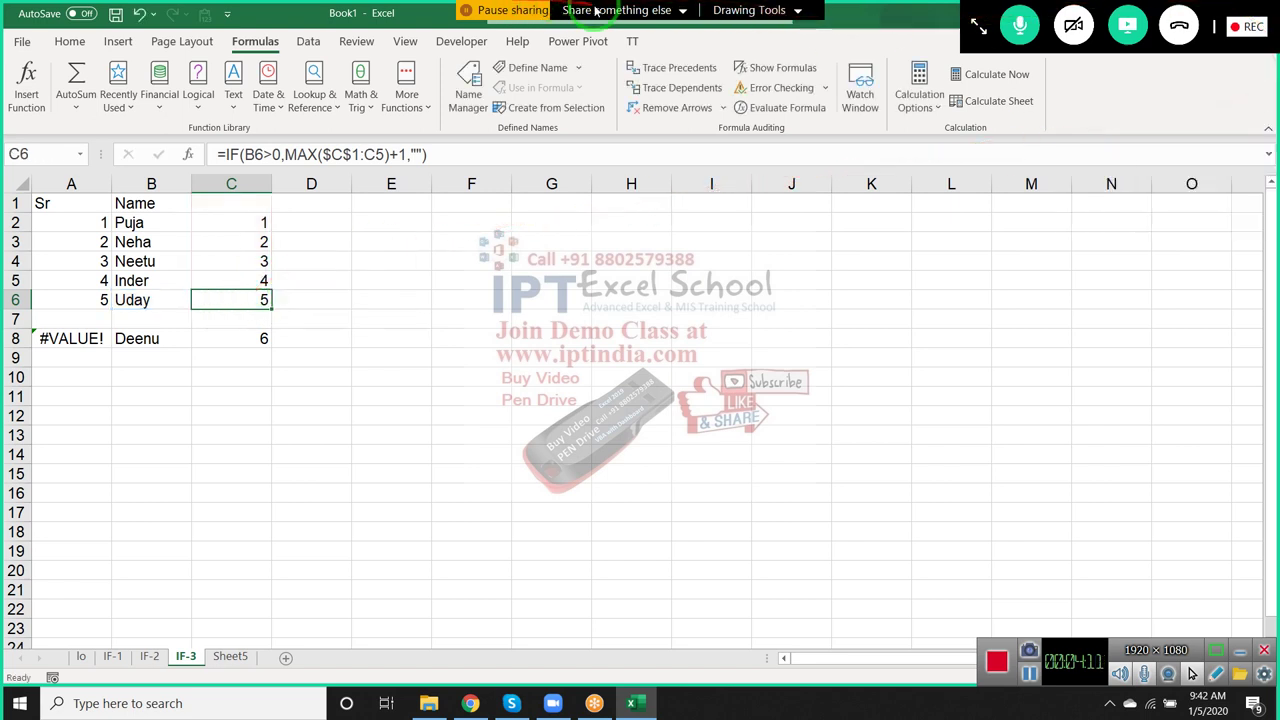
- Mute one attendee from GoToMeeting's participant list and collapse the panel to the compact bar
{"action": "left_click", "coordinate": [980, 28]}
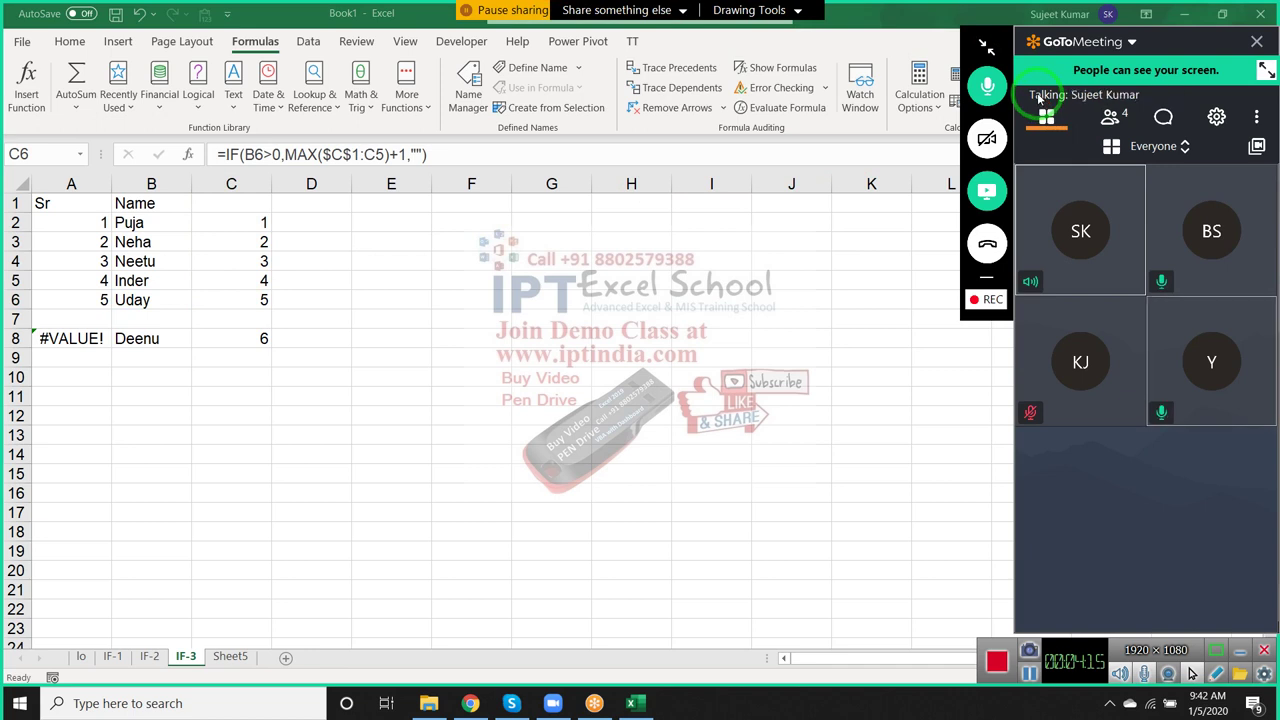
{"action": "left_click", "coordinate": [1110, 116]}
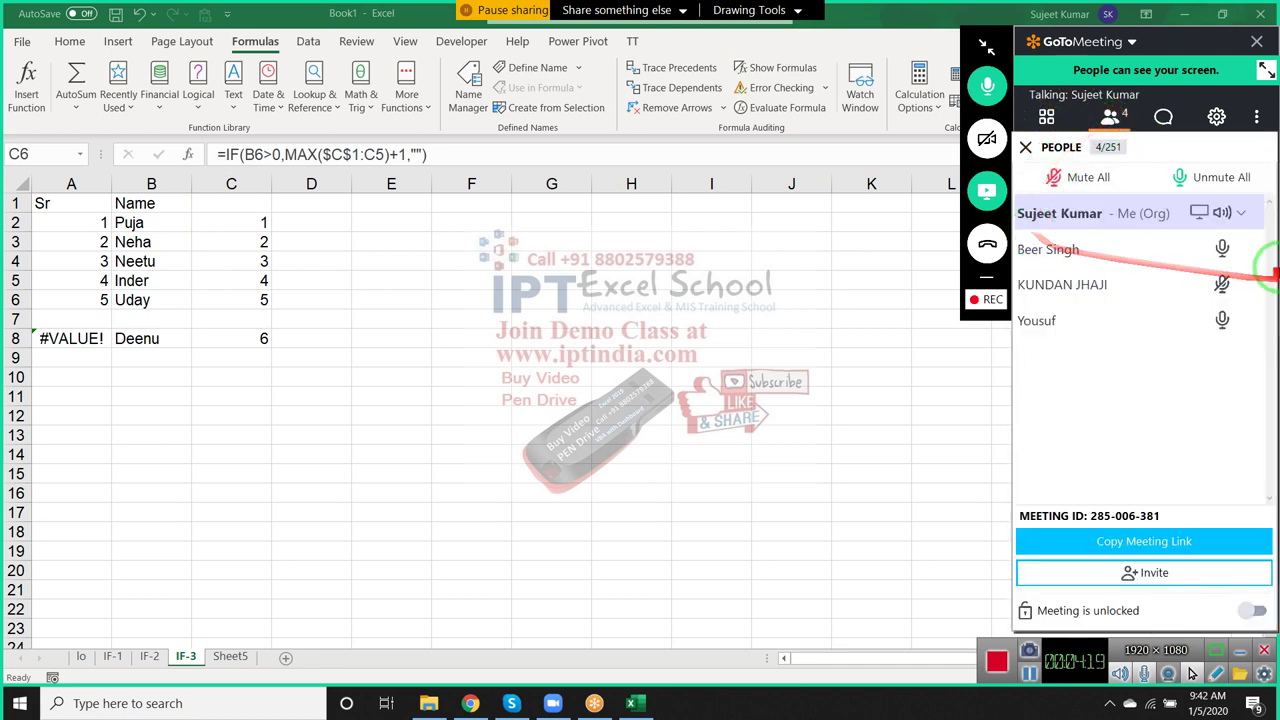
{"action": "left_click", "coordinate": [1220, 250]}
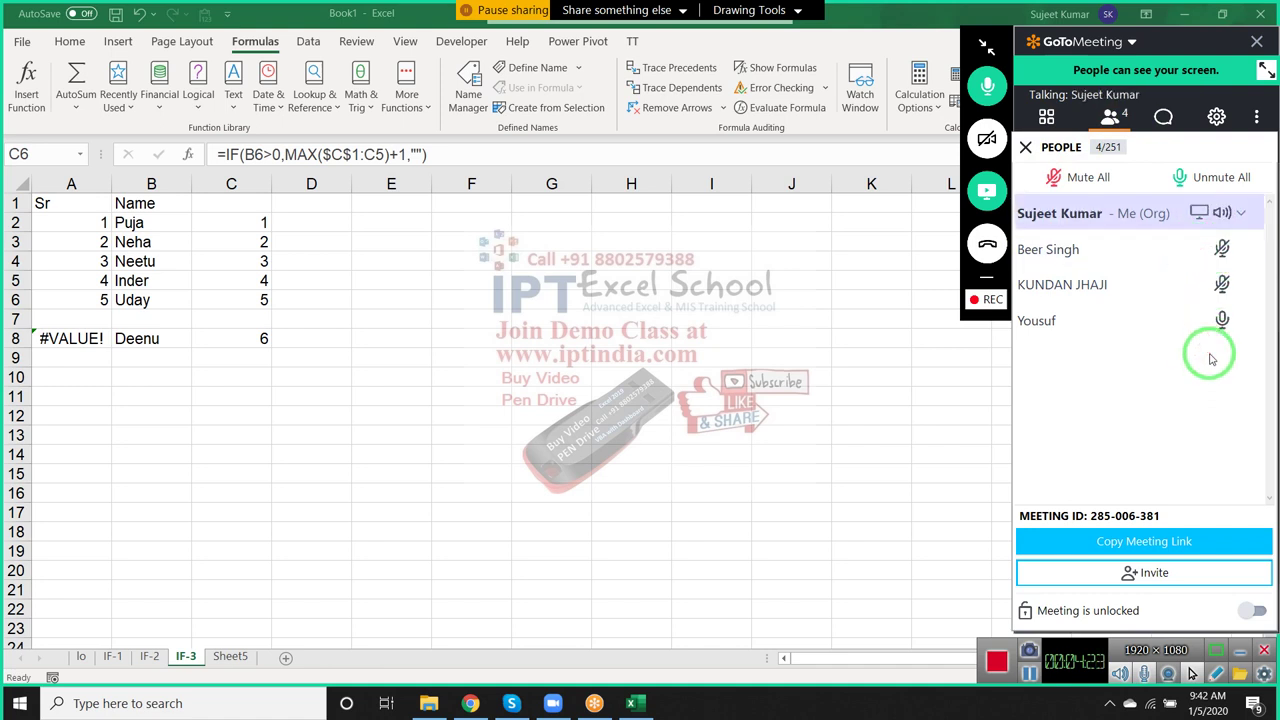
{"action": "left_click", "coordinate": [1264, 68]}
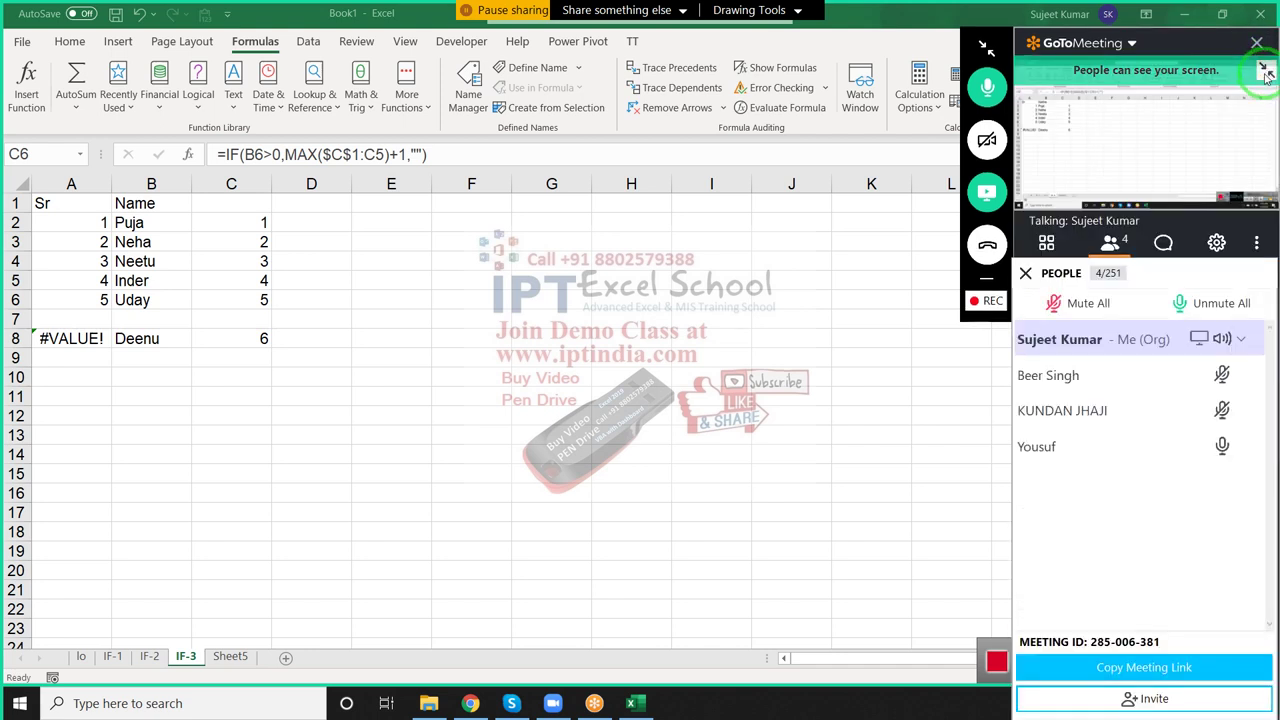
{"action": "left_click", "coordinate": [1265, 72]}
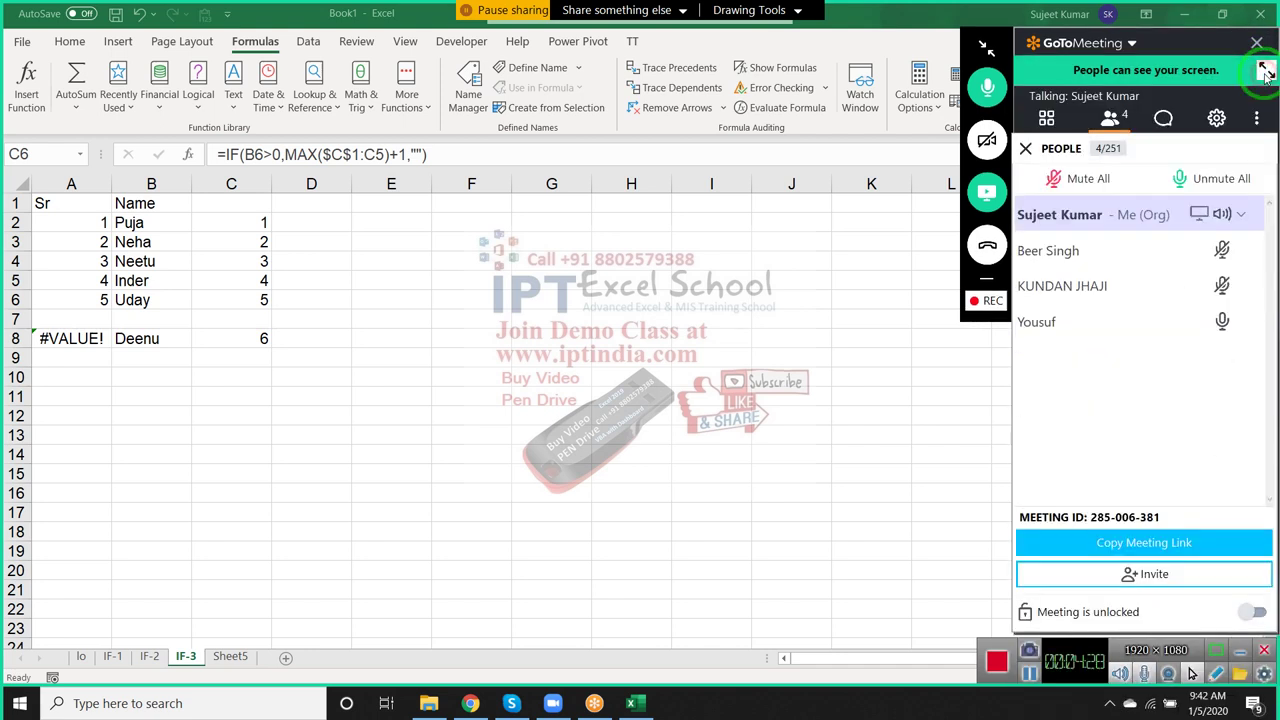
{"action": "left_click", "coordinate": [986, 53]}
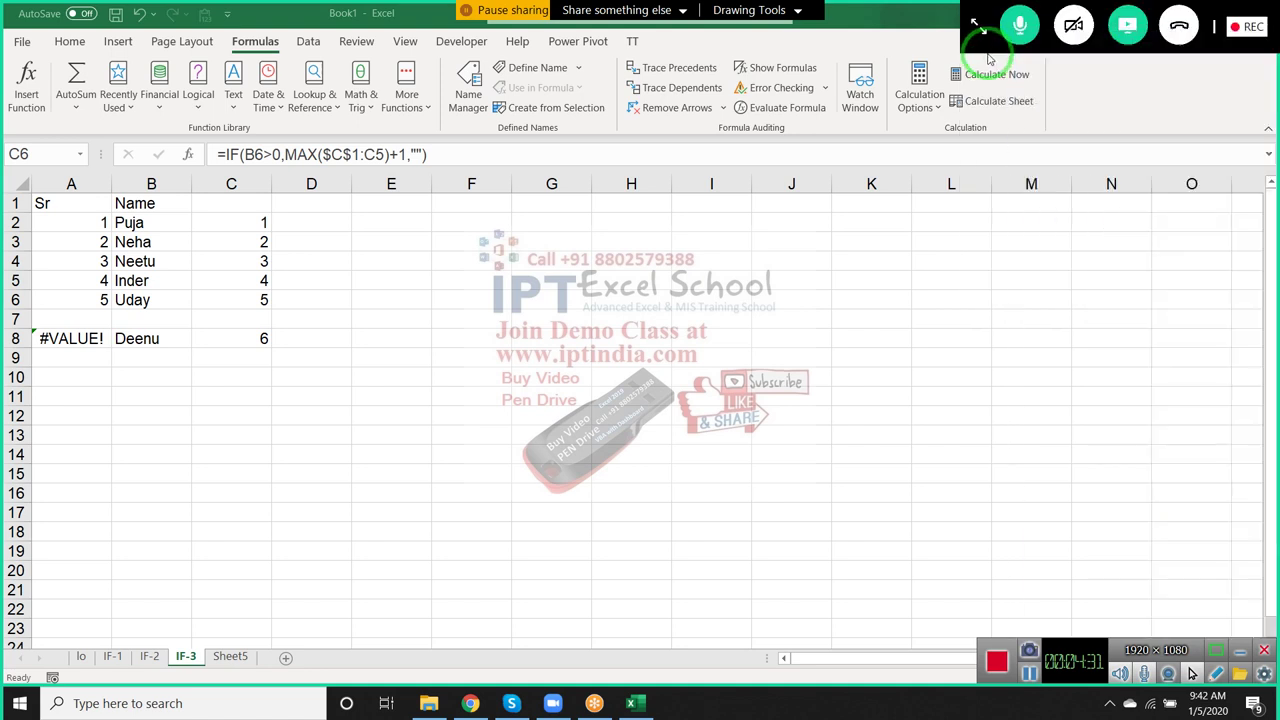